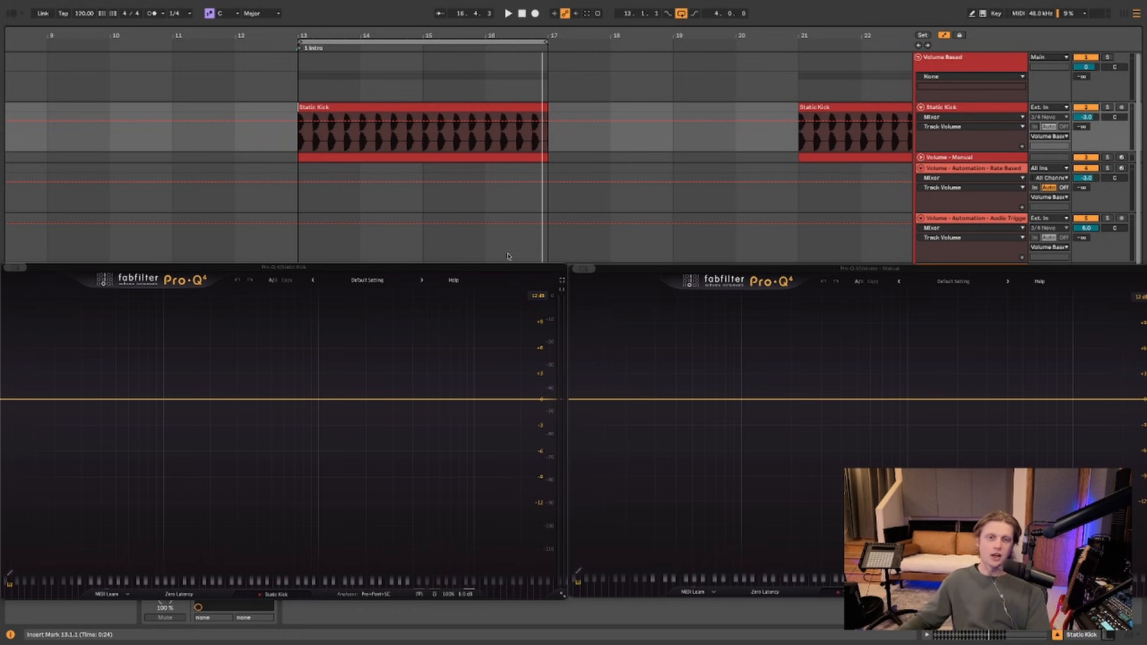
Close both Pro-Q 4 windows and show the Main track's Limiter
left_click(8, 268)
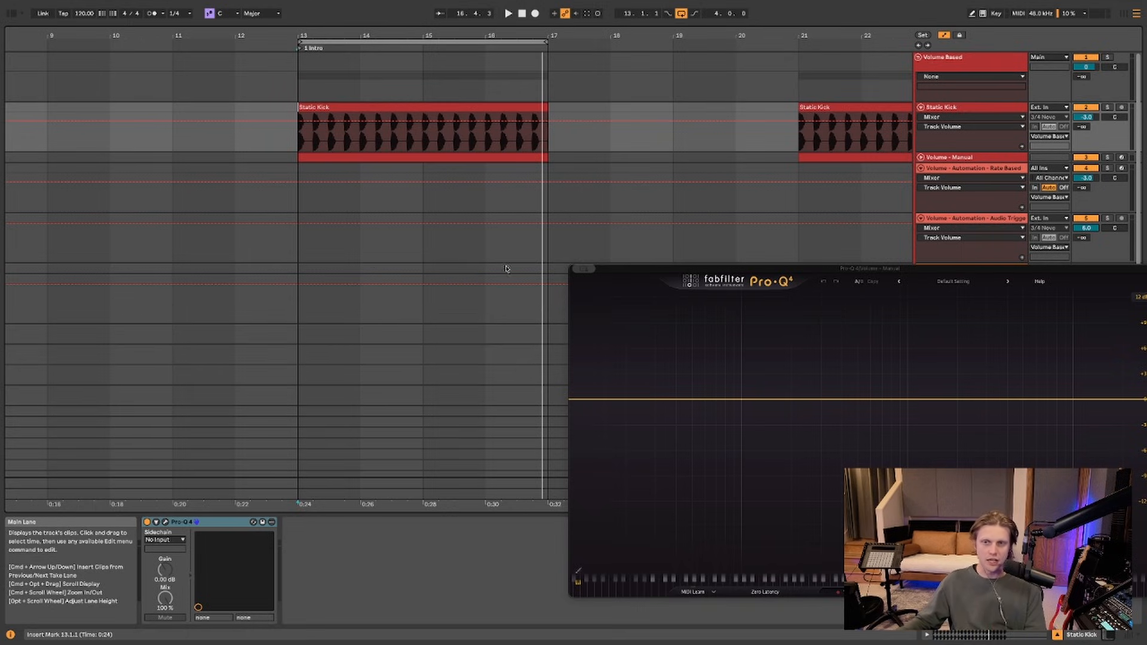
left_click(577, 270)
left_click(829, 477)
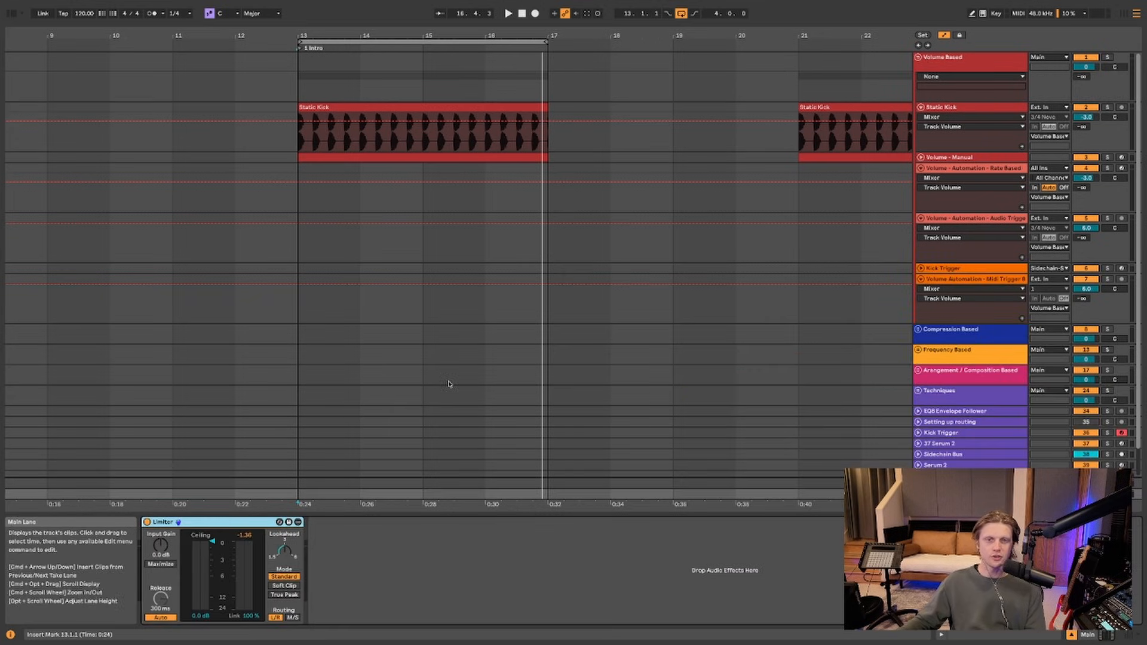
Play from bar 13, stop, and zoom out on the manual volume-automation section
left_click(297, 158)
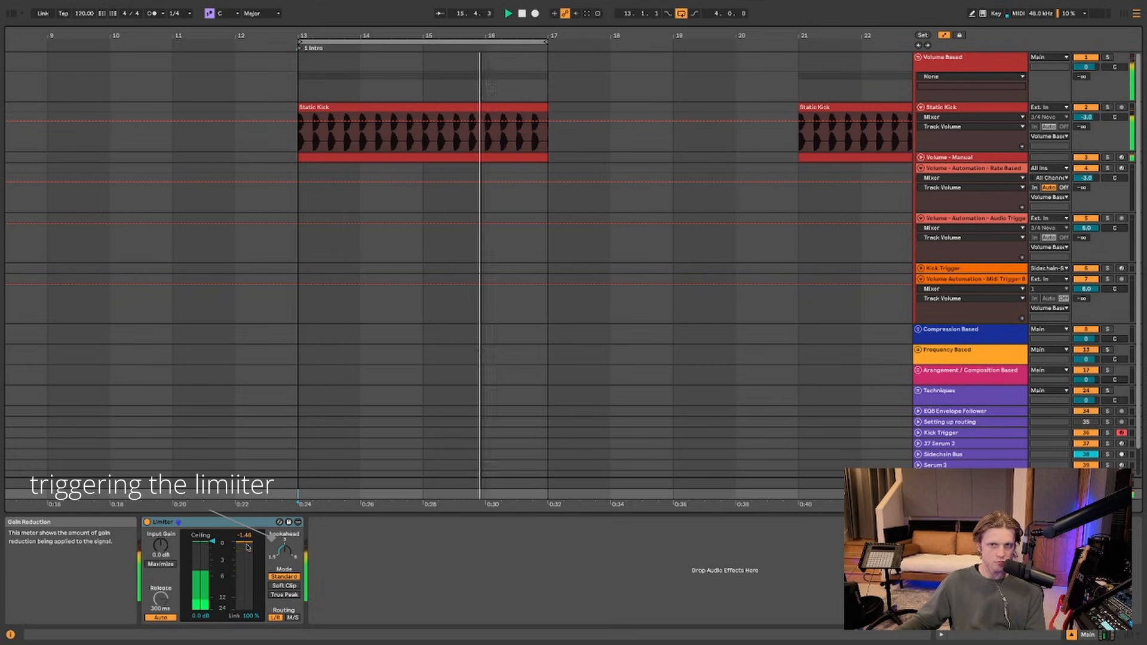
key("space")
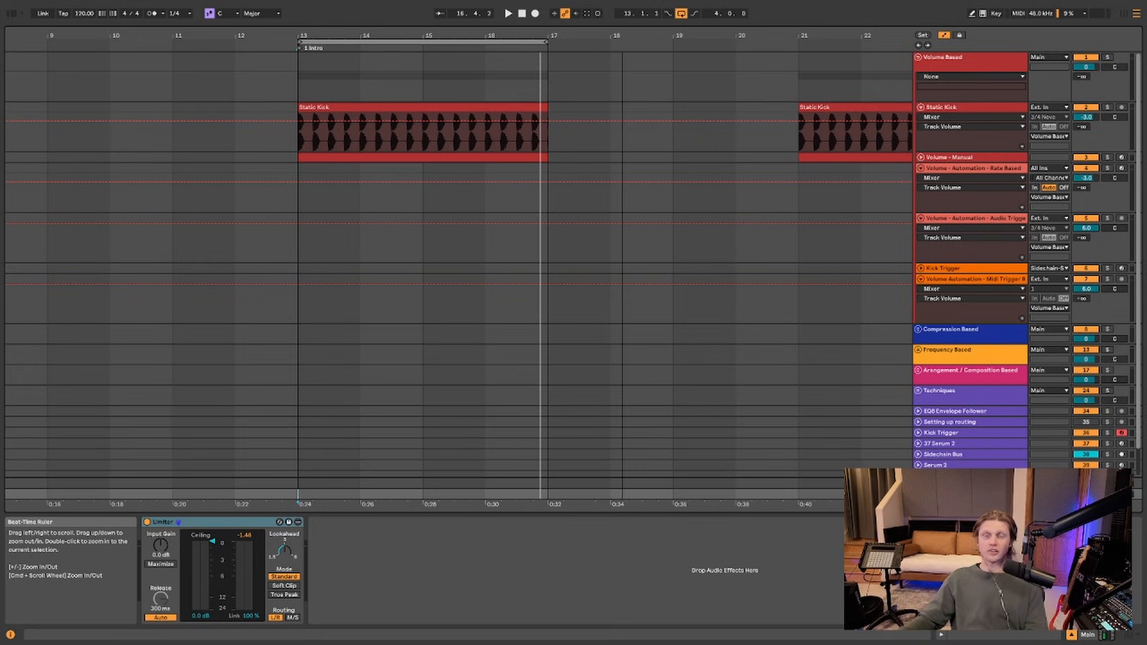
left_click_drag(622, 36, 428, 36)
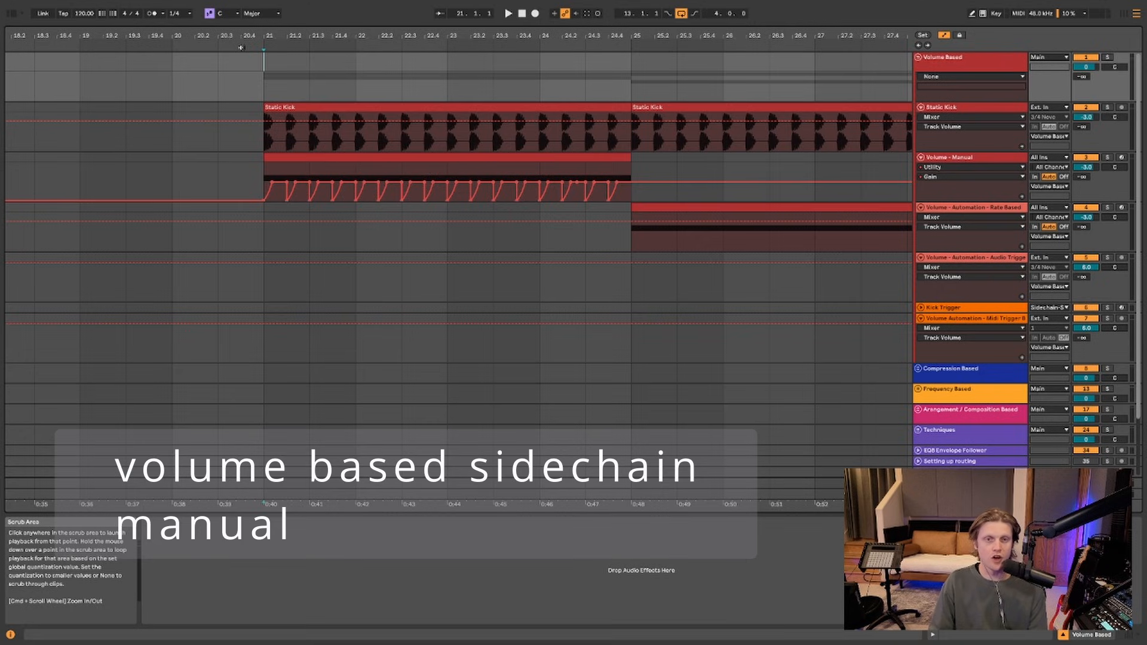
left_click(942, 158)
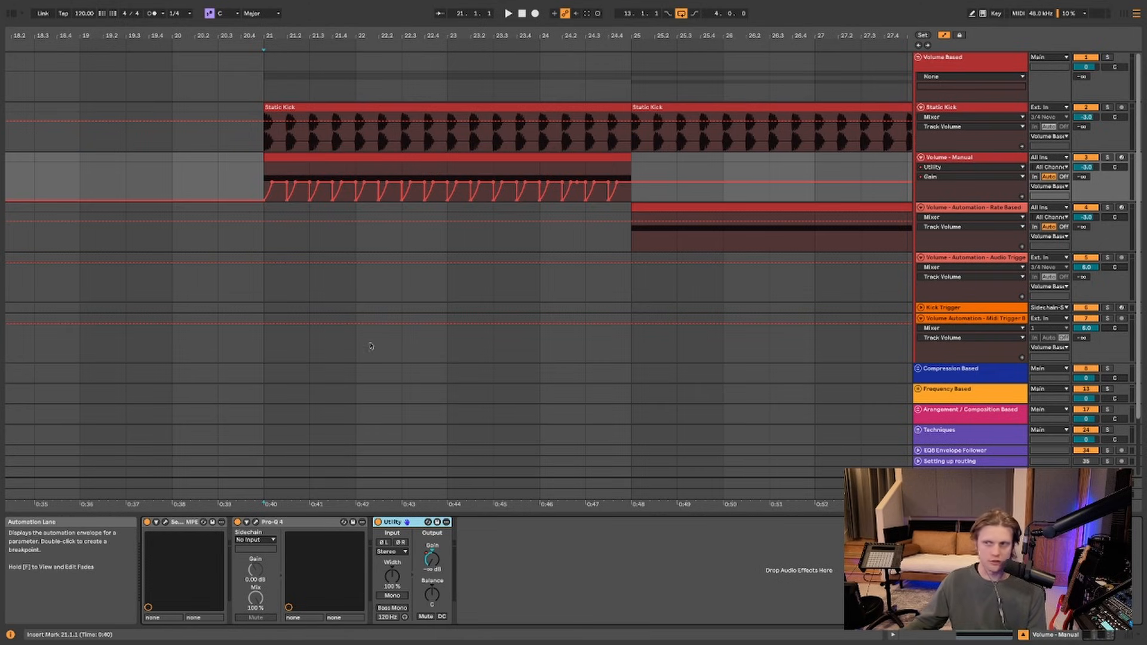
key("space")
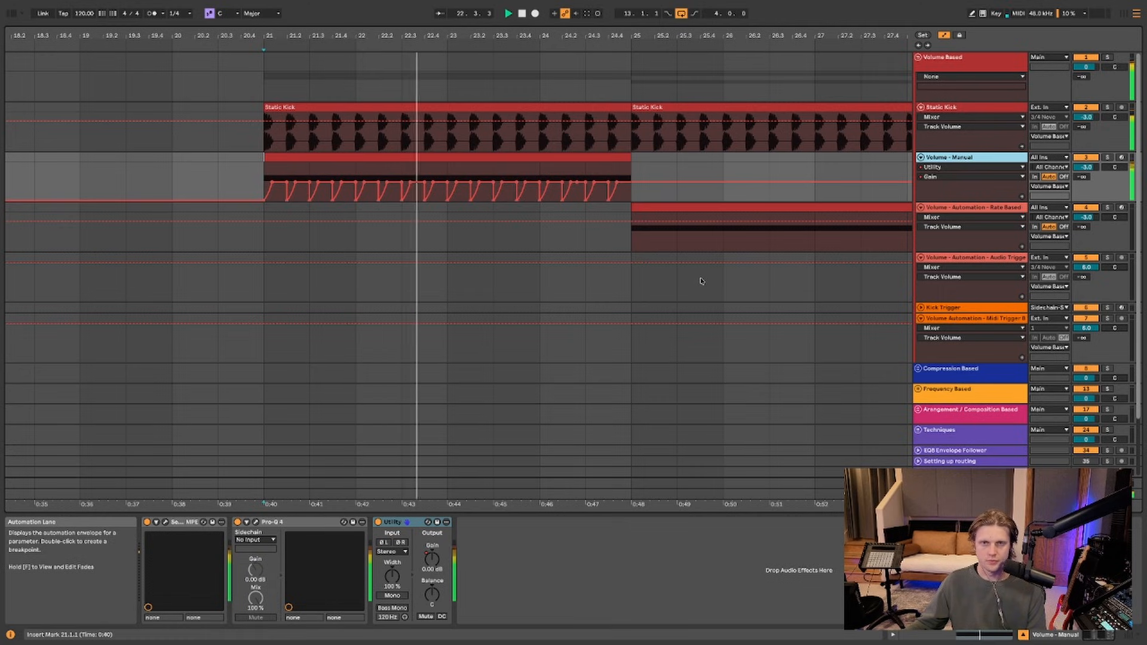
left_click(969, 494)
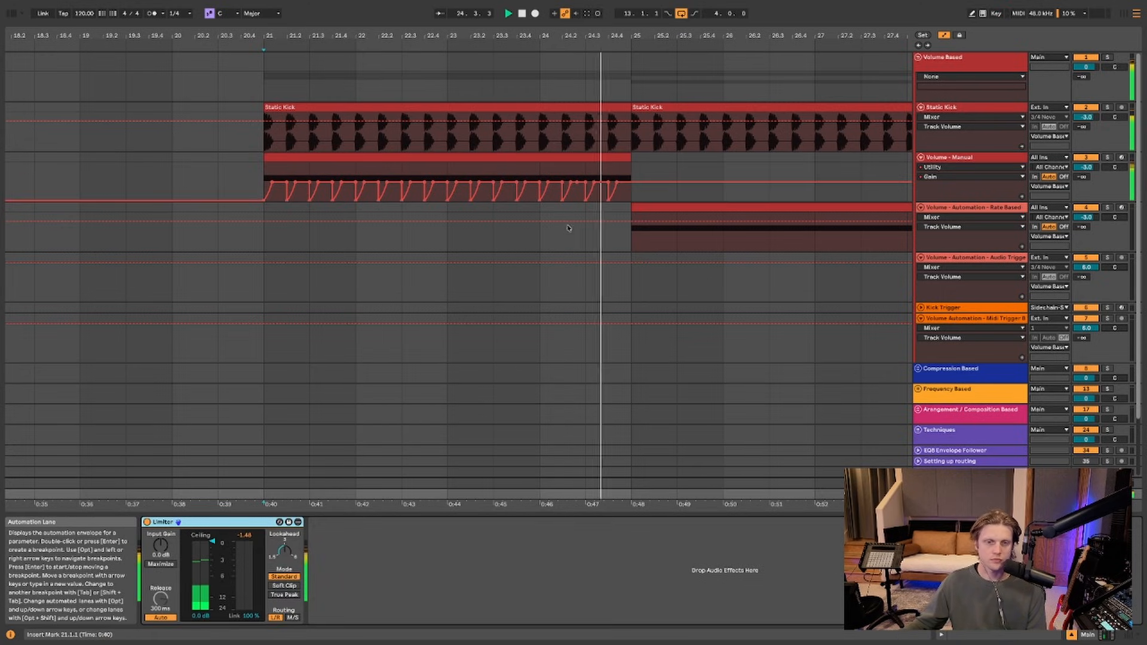
key("space")
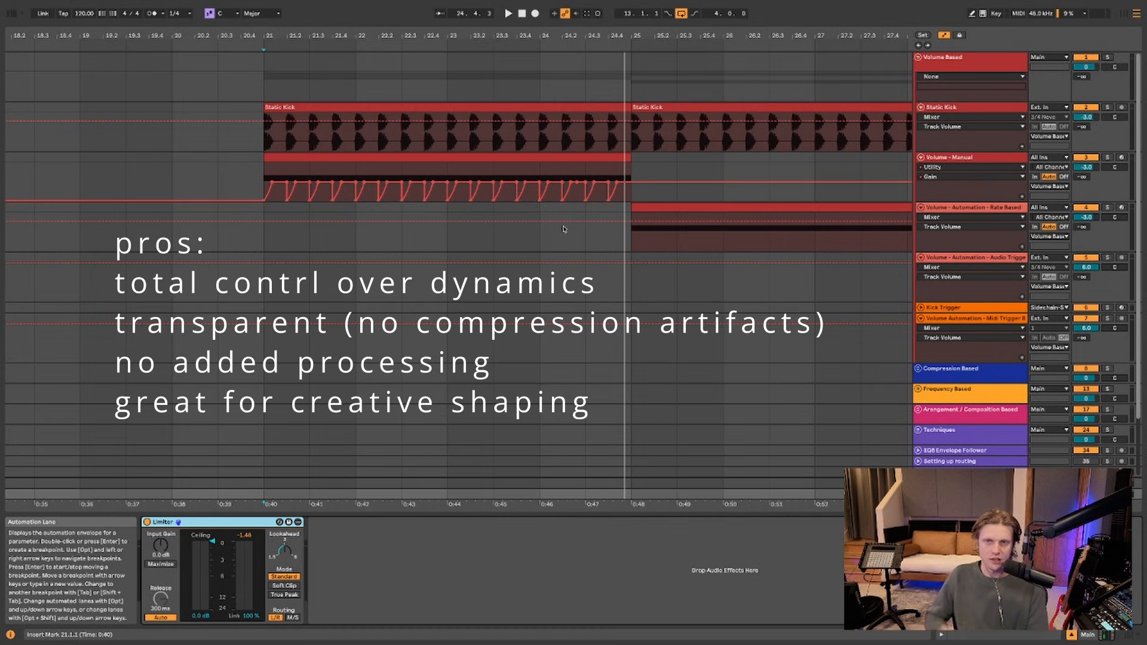
Move a manual Gain breakpoint toward bar 21.3 while playing, undo it, and zoom out
scroll(281, 38, "up", 3)
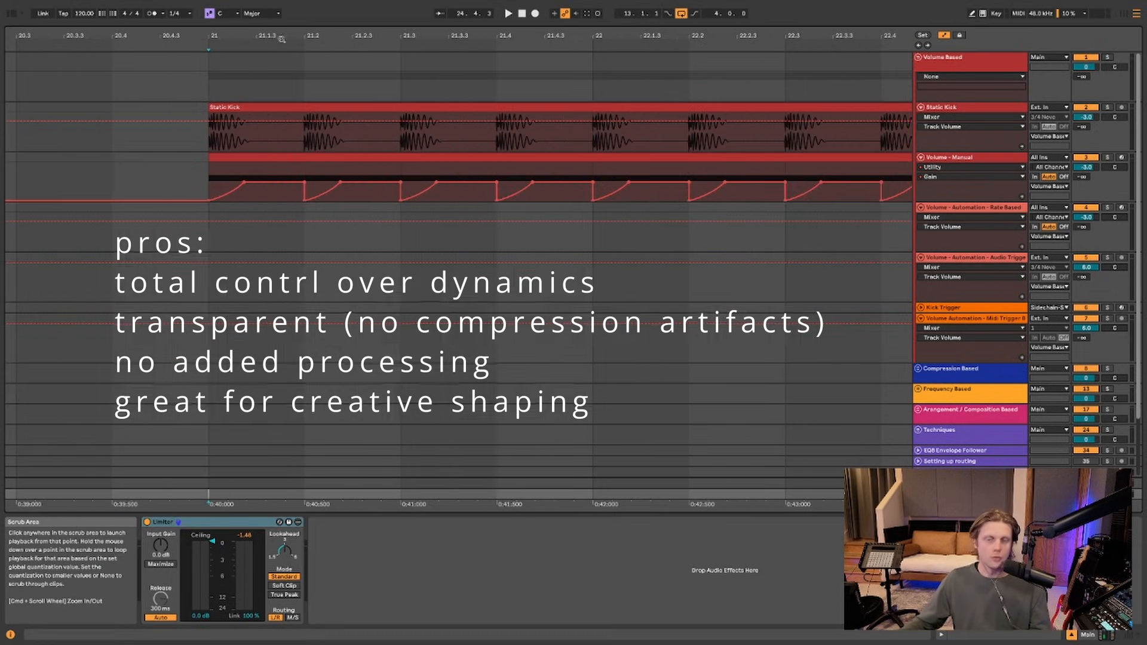
left_click(341, 181)
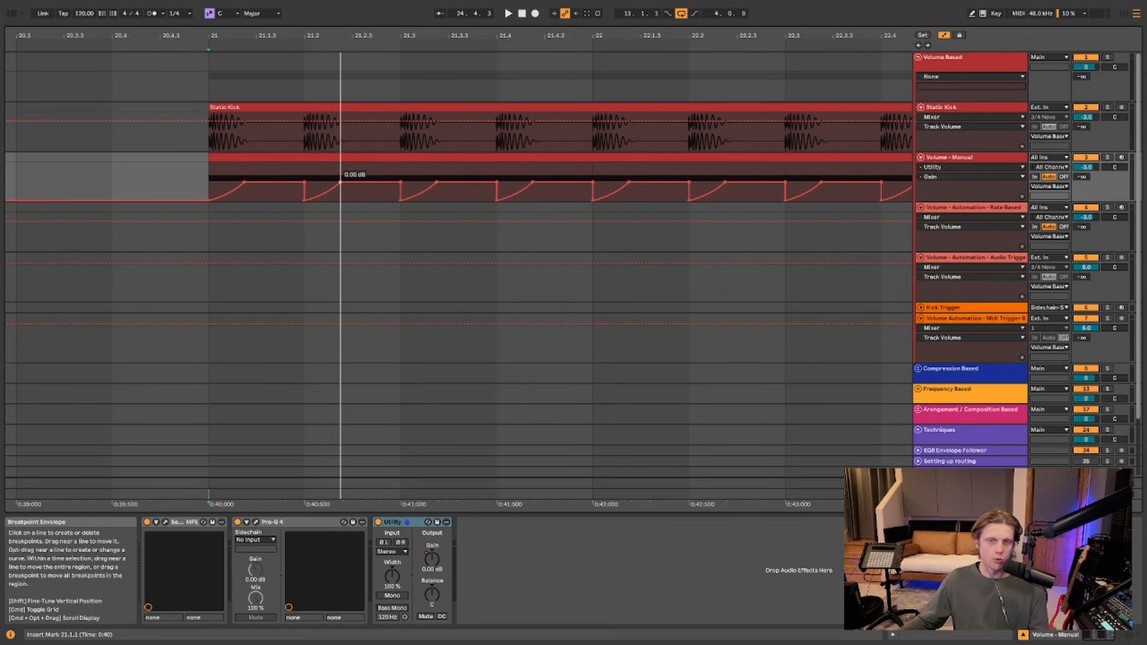
left_click_drag(340, 182, 400, 185)
key("space")
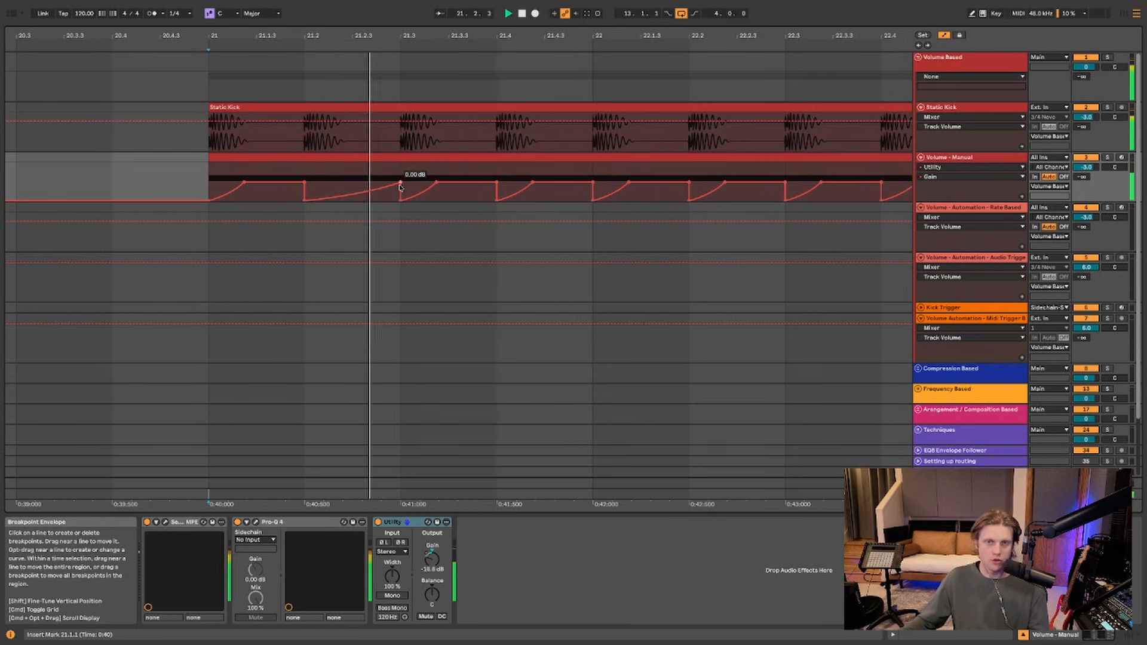
left_click_drag(400, 187, 307, 189)
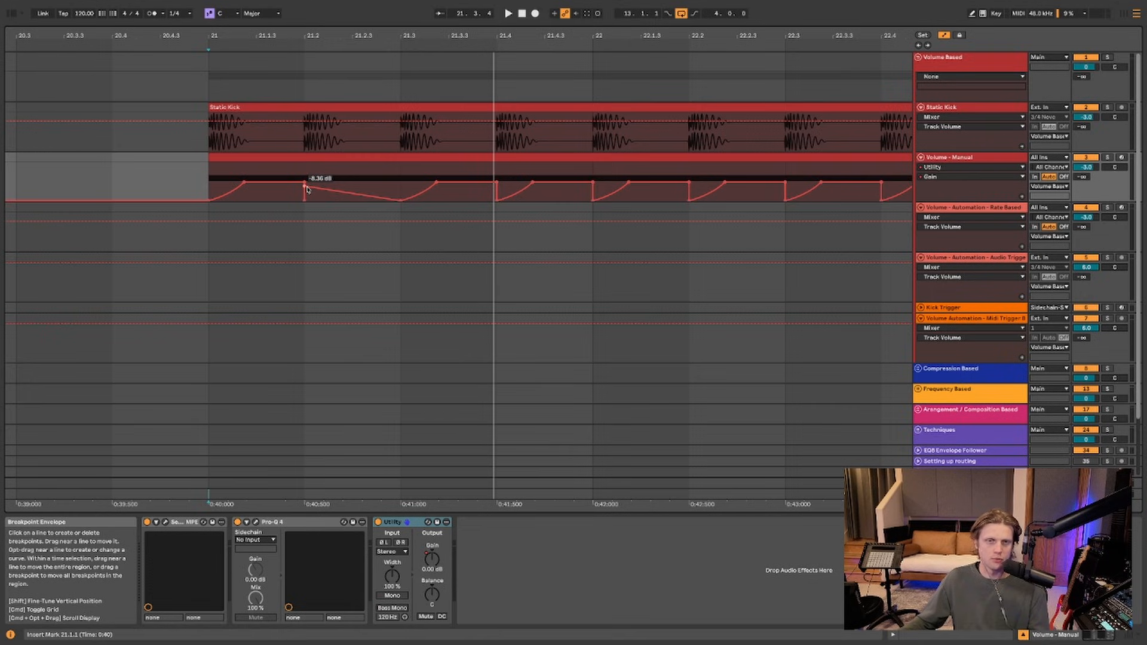
key("super+z")
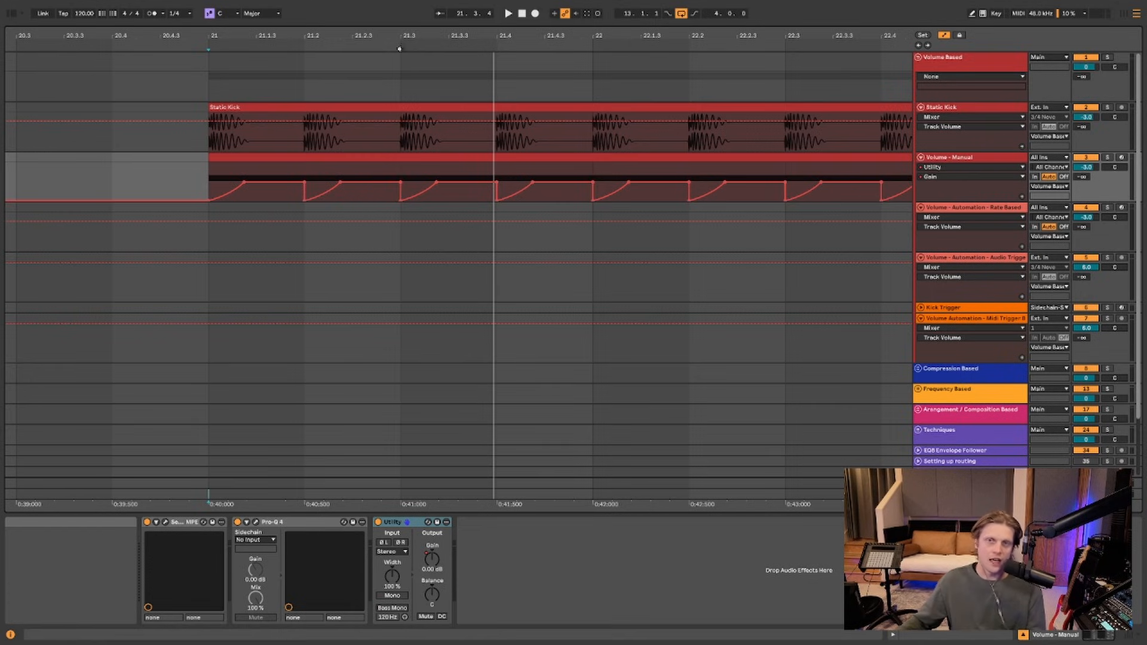
left_click_drag(418, 35, 379, 5)
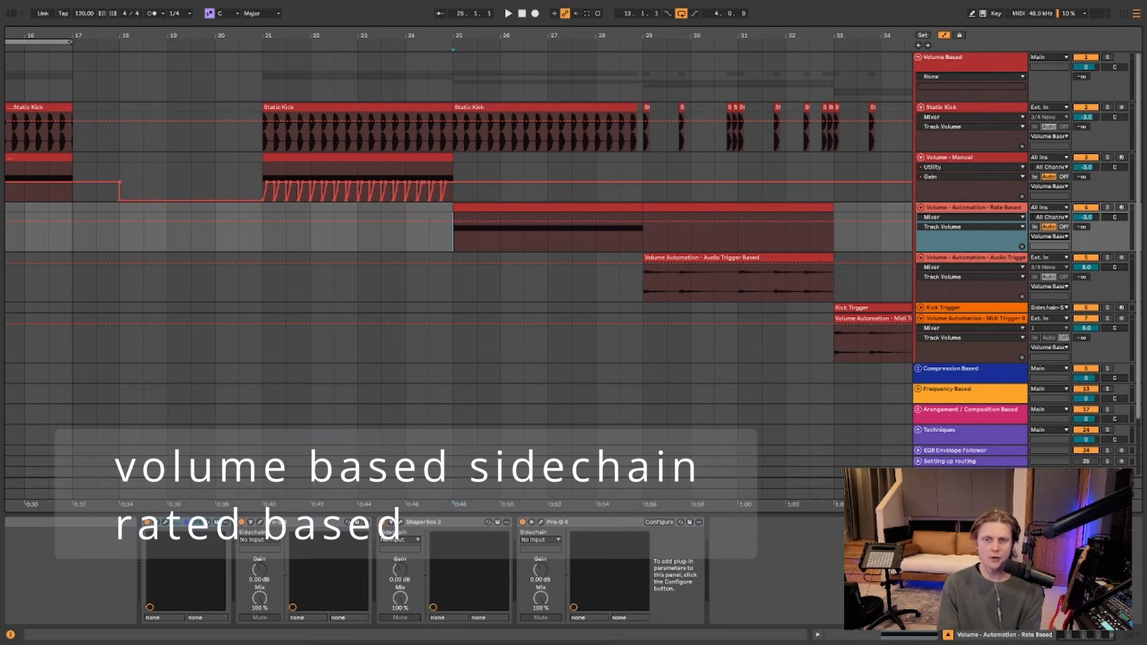
Open the Rate Based track's ShaperBox 3 window and move it lower on screen
left_click(400, 525)
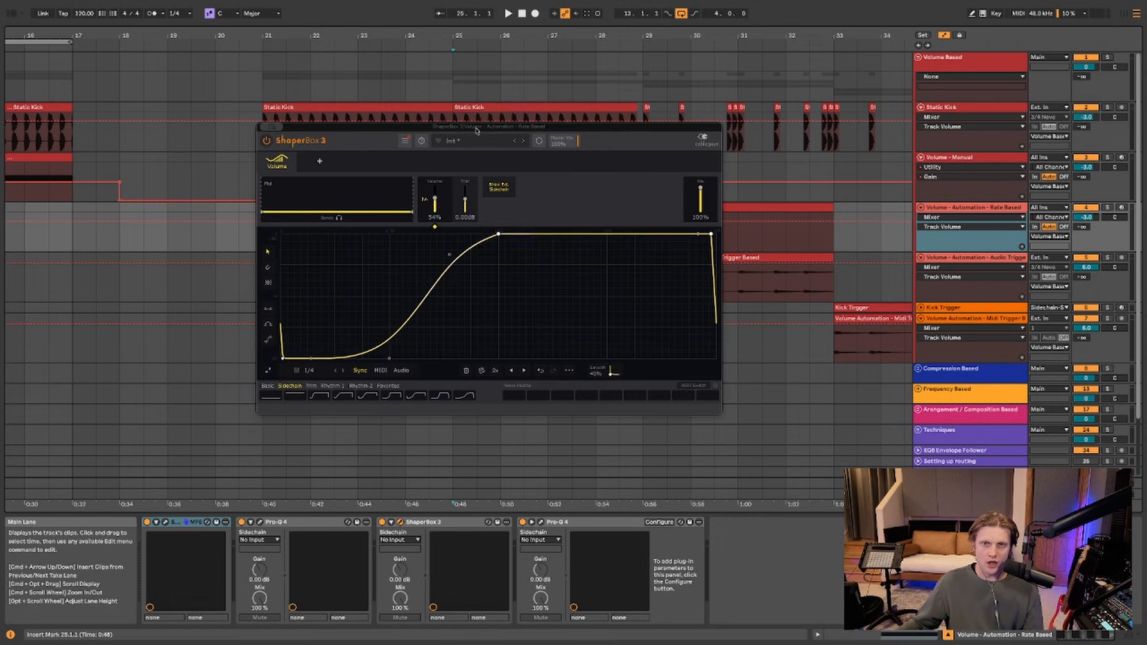
left_click_drag(476, 127, 520, 270)
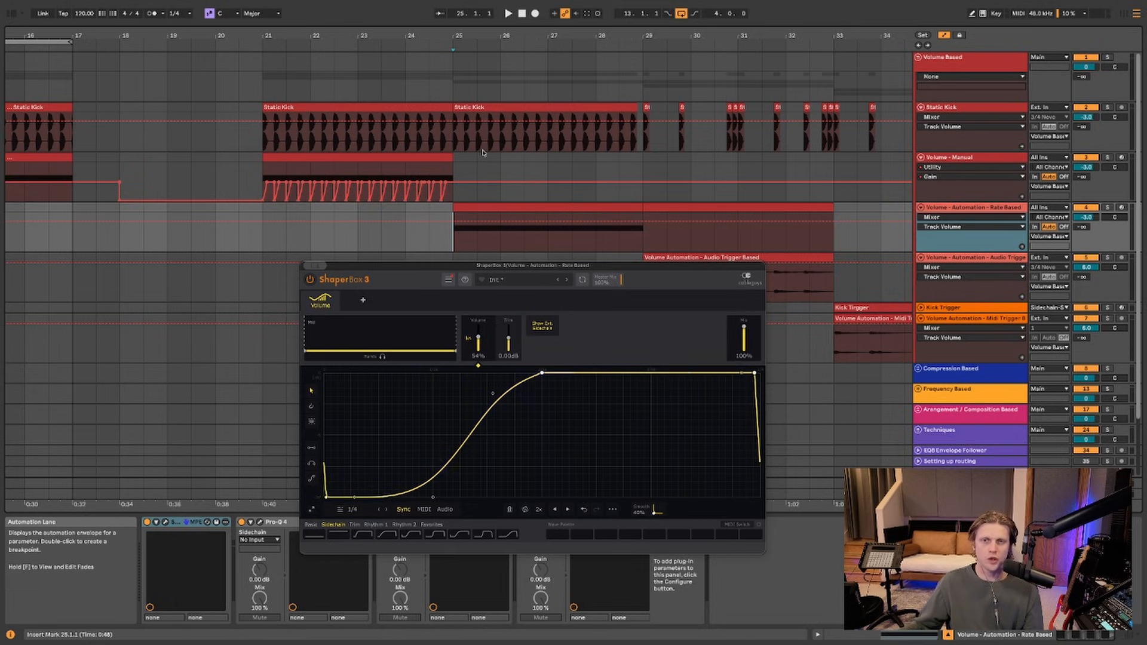
scroll(484, 229, "down", 1)
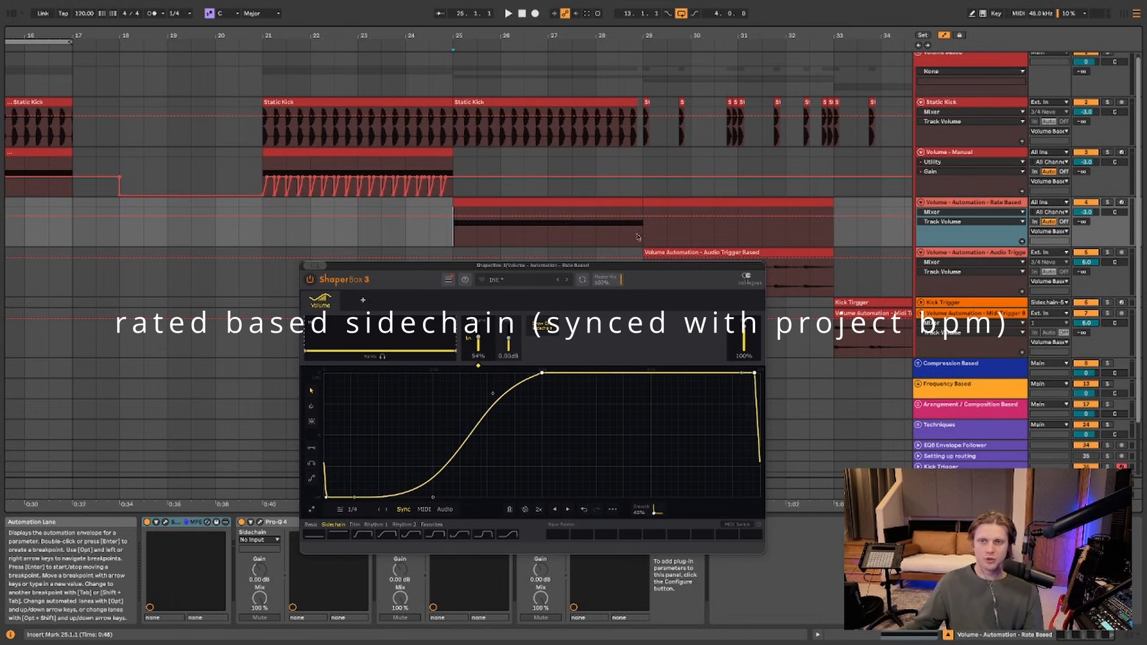
Loop bars 25–29 of the rate-based section and play the loop
left_click_drag(641, 228, 457, 215)
key("super+l")
key("space")
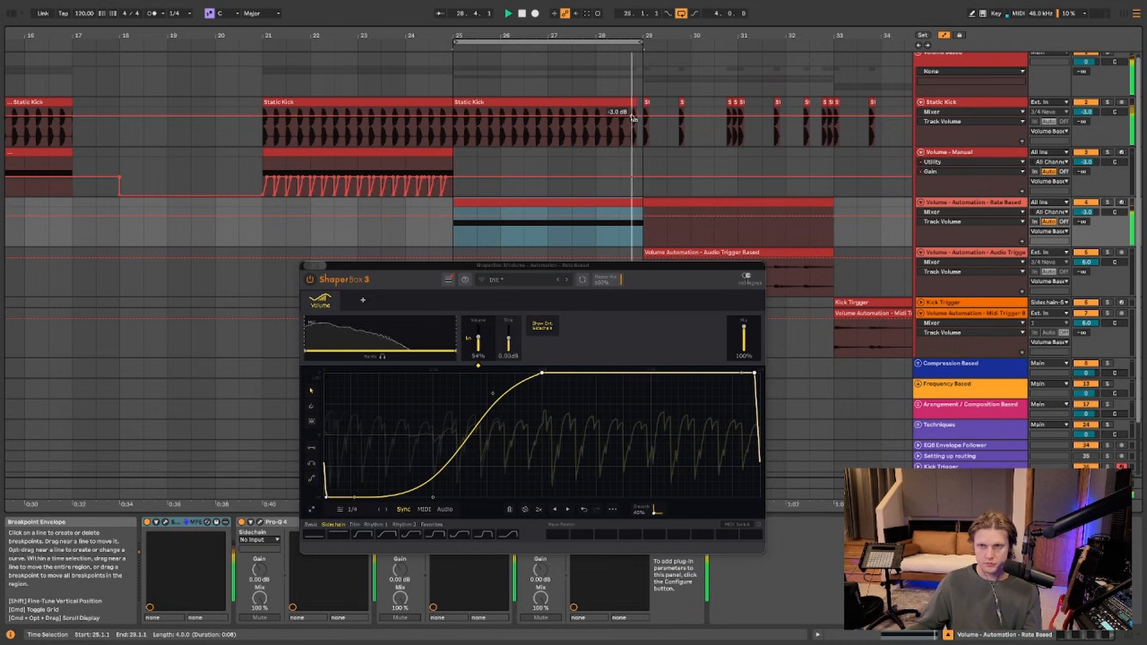
key("space")
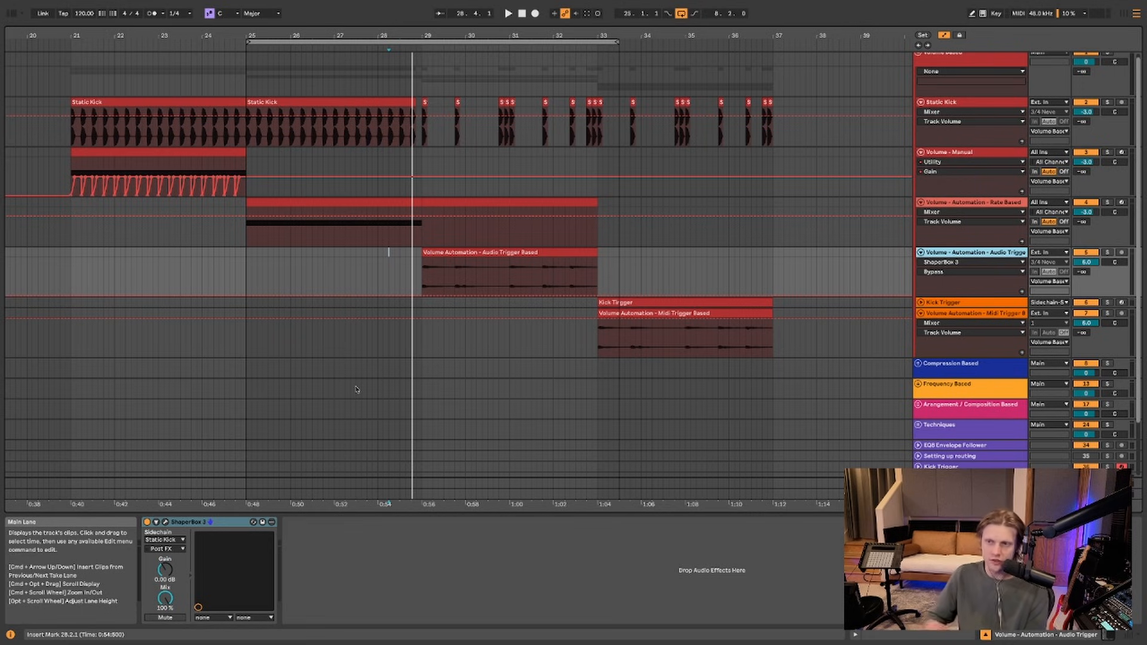
Set the Audio Trigger track's ShaperBox 3 to use the external sidechain input
left_click(166, 522)
left_click_drag(603, 300, 380, 305)
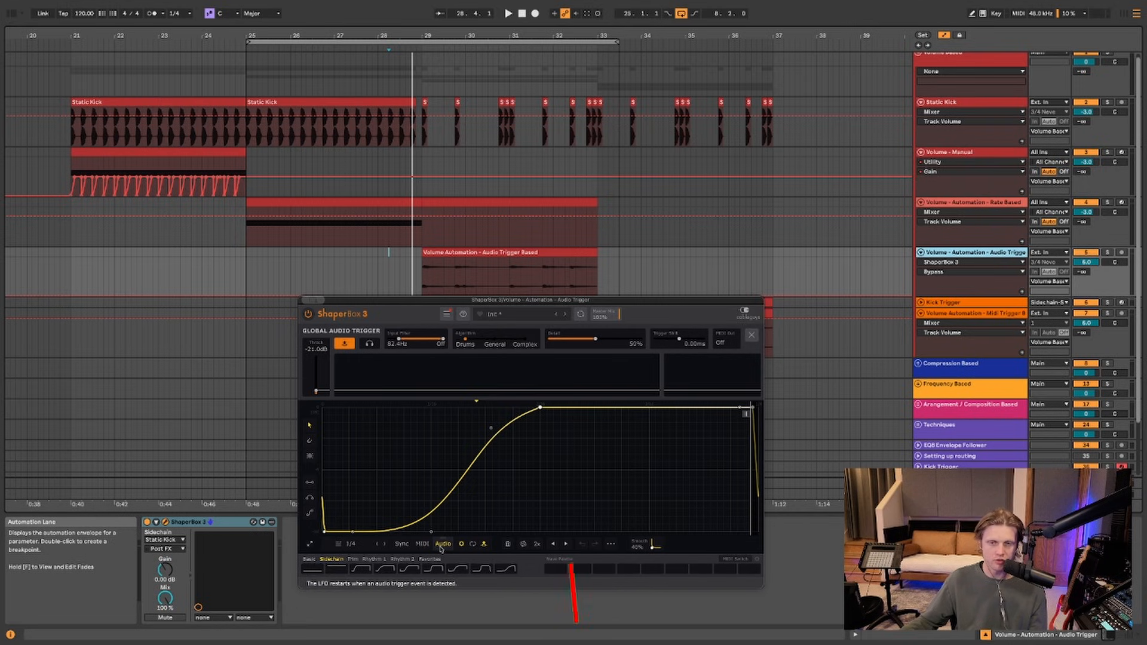
left_click(441, 545)
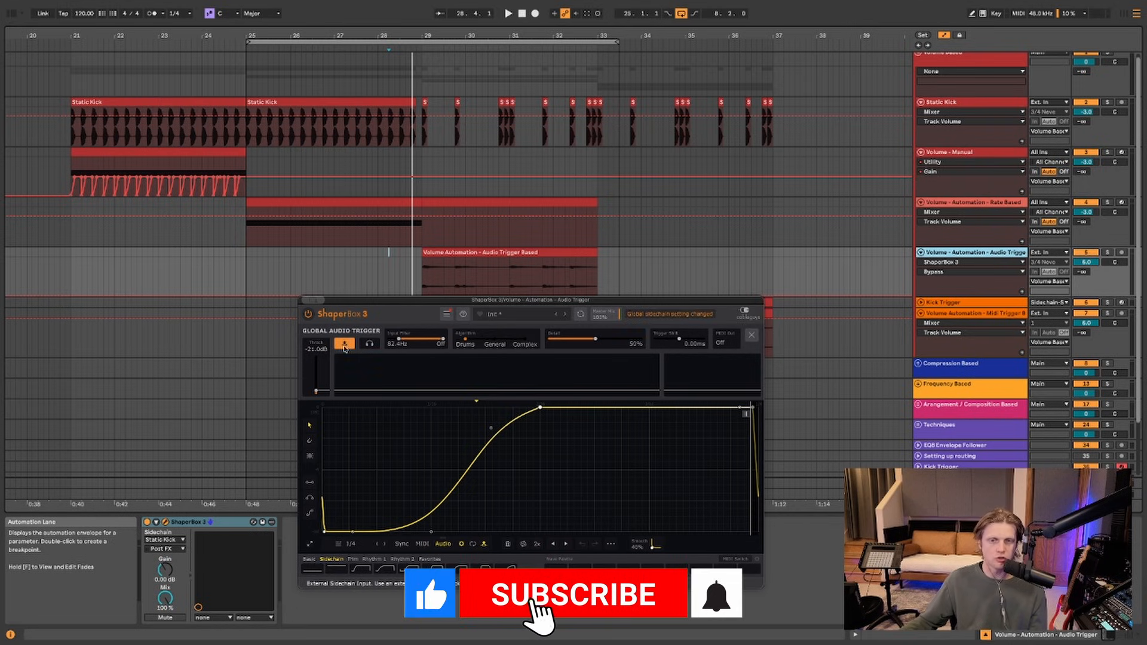
left_click_drag(429, 304, 525, 385)
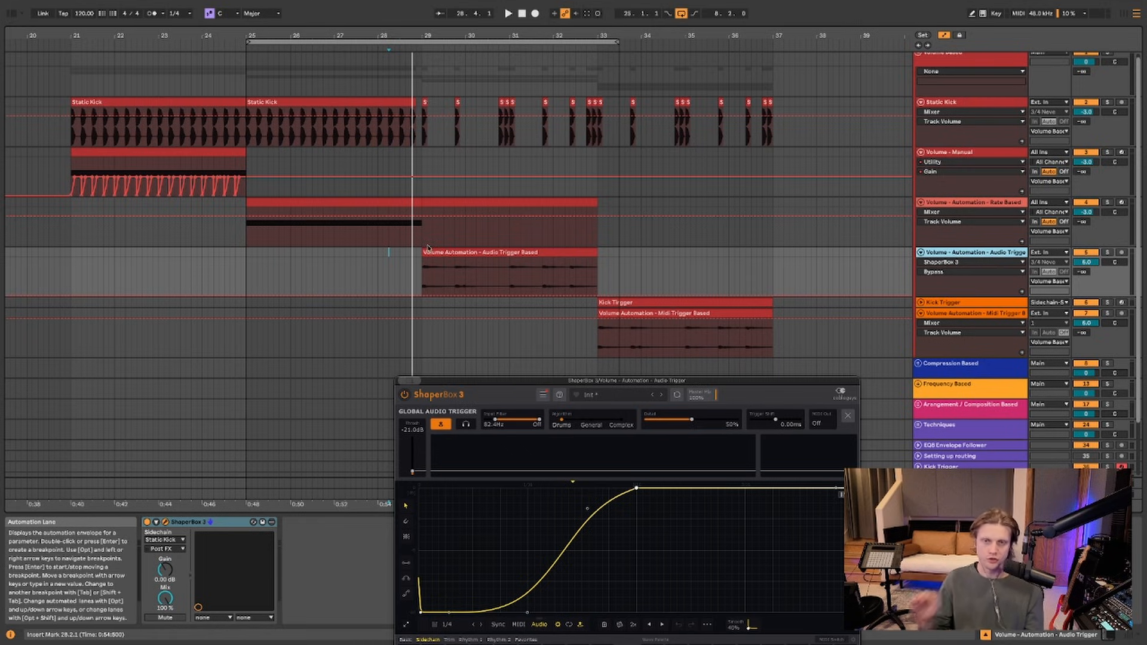
Play the audio-trigger section to hear the sidechain ducking
left_click(416, 261)
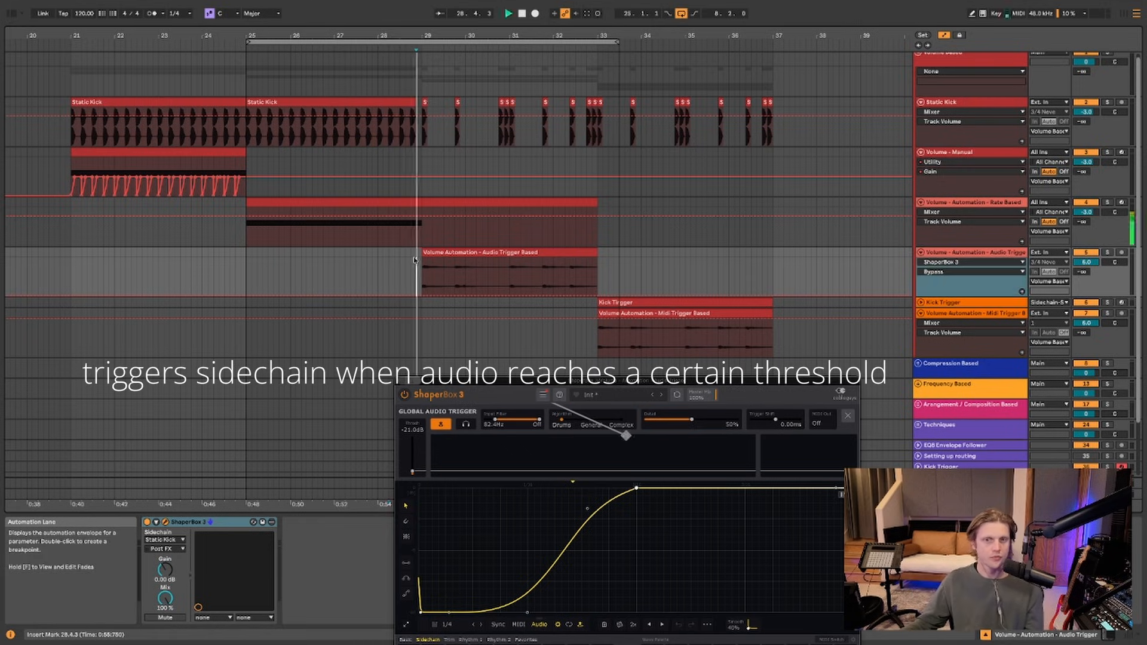
key("space")
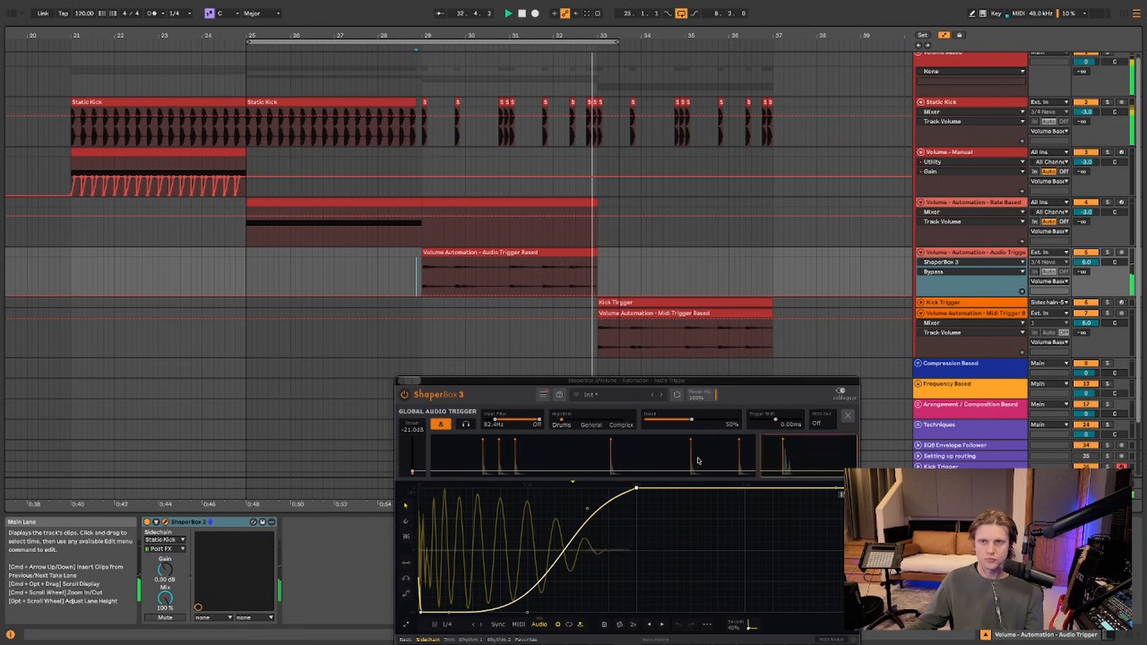
key("space")
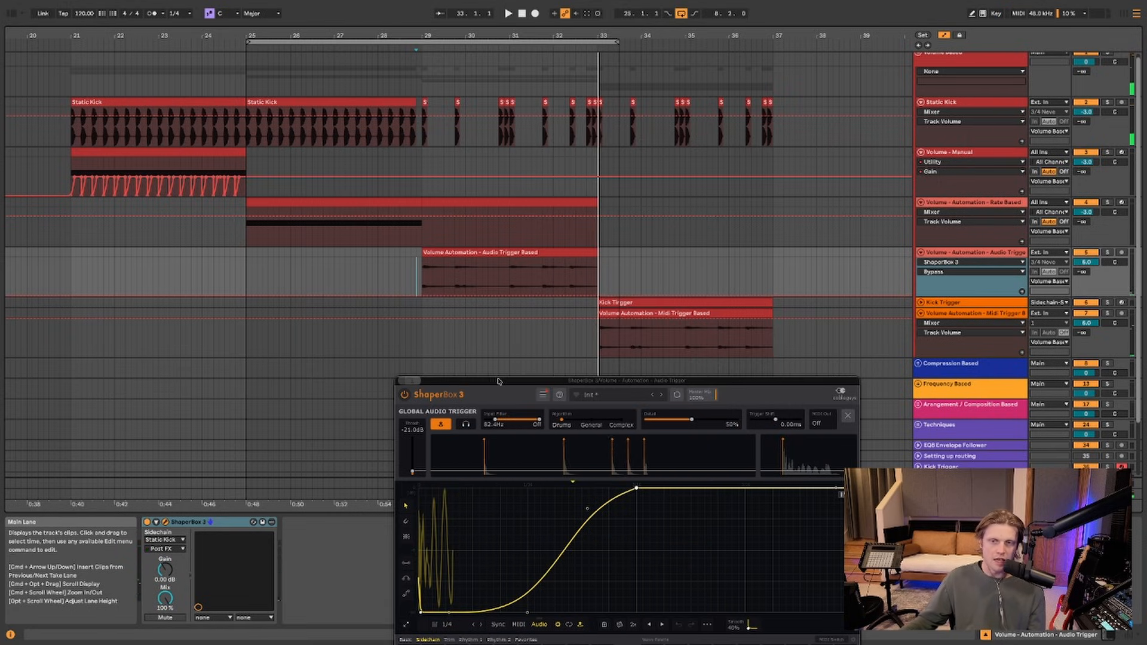
Extend the loop end to bar 37 and show the MIDI-trigger track's devices
left_click_drag(497, 381, 105, 42)
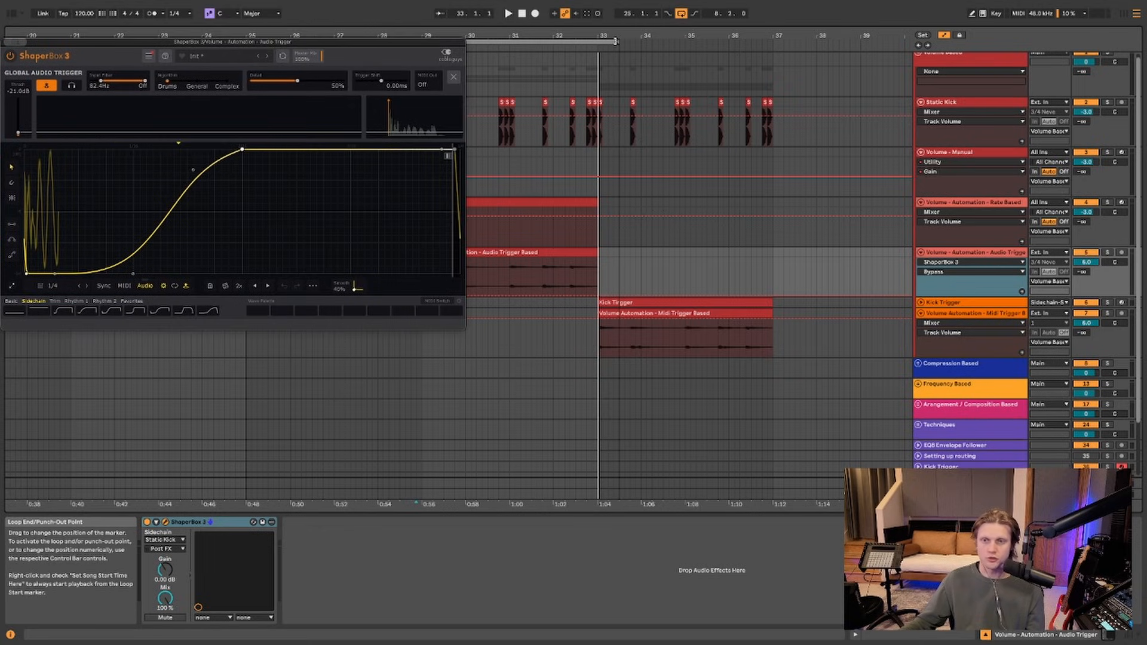
mouse_move(617, 40)
left_mouse_down()
mouse_move(789, 45)
mouse_move(773, 59)
left_mouse_up()
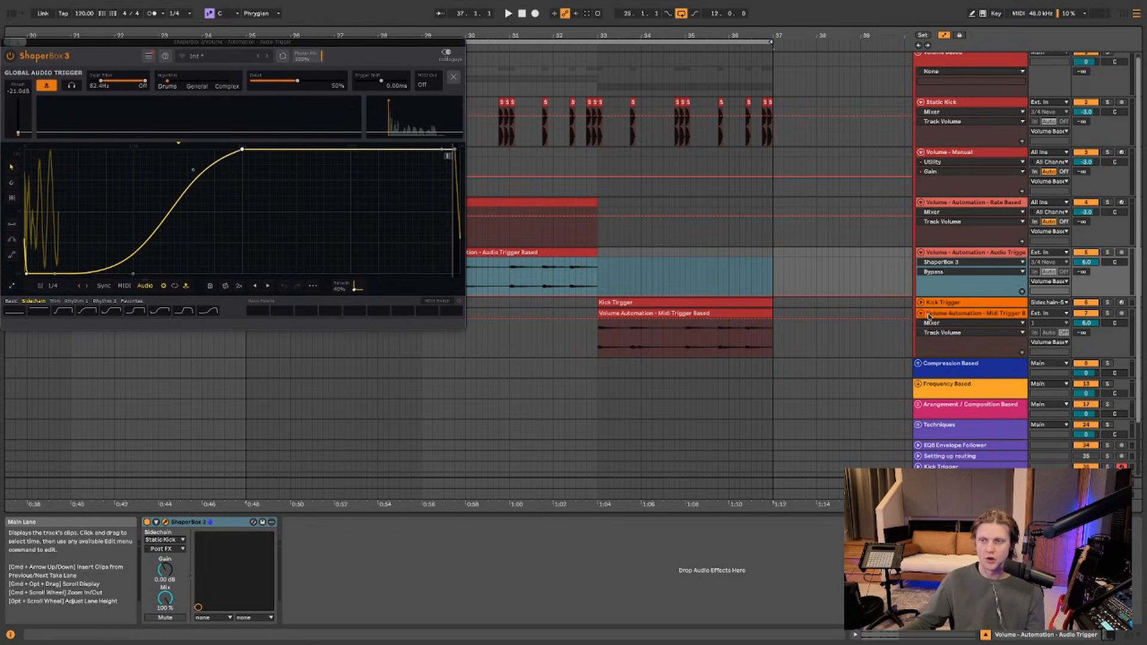
left_click(743, 337)
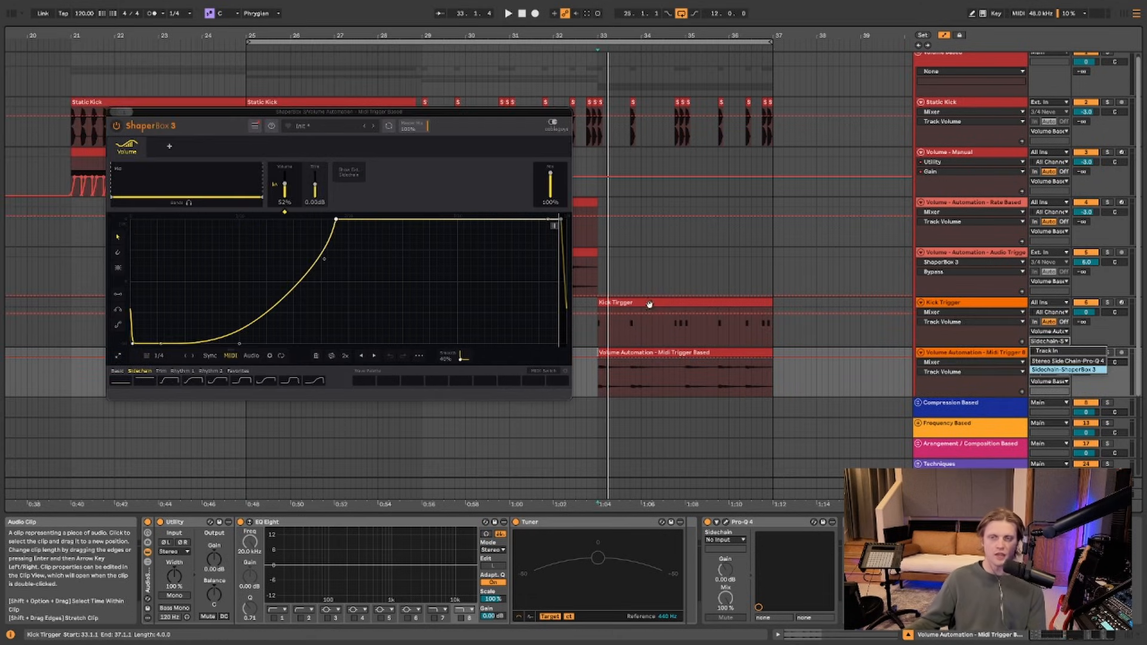
Dismiss the Sidechain routing menu, play the MIDI-triggered ducking, then close ShaperBox
left_click(651, 304)
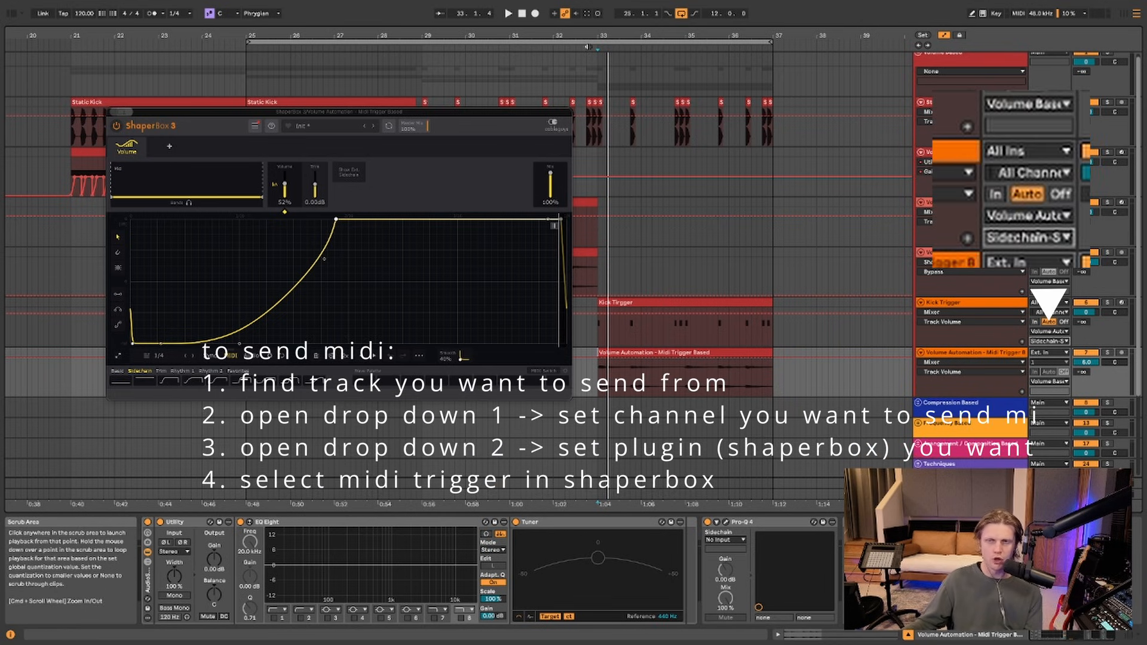
left_click(587, 46)
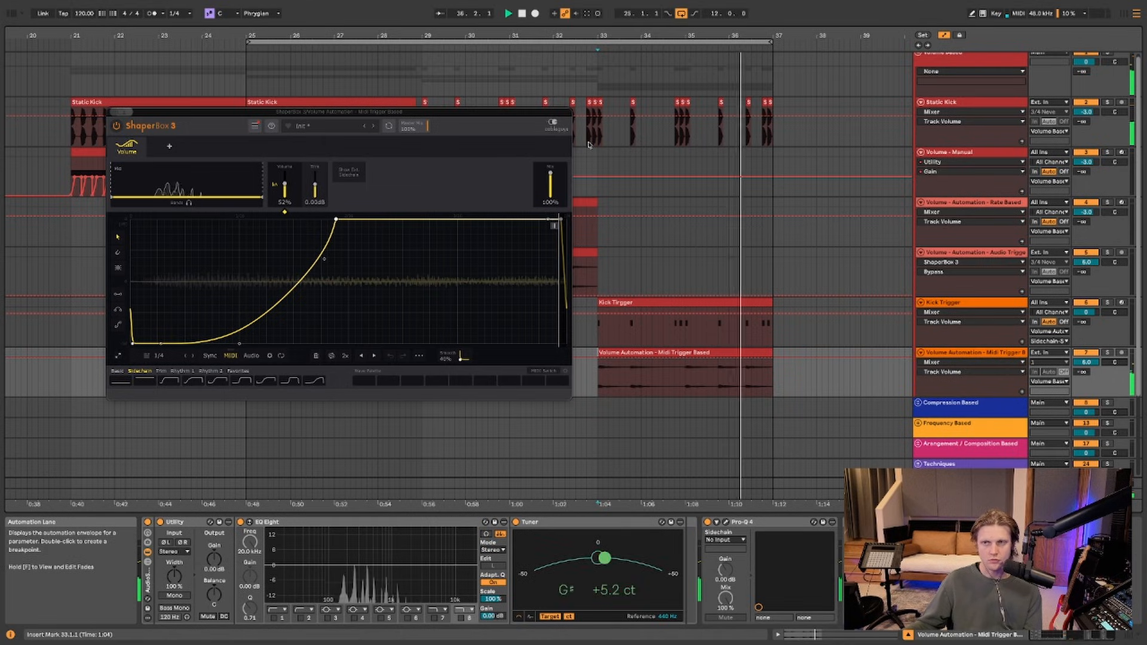
key("space")
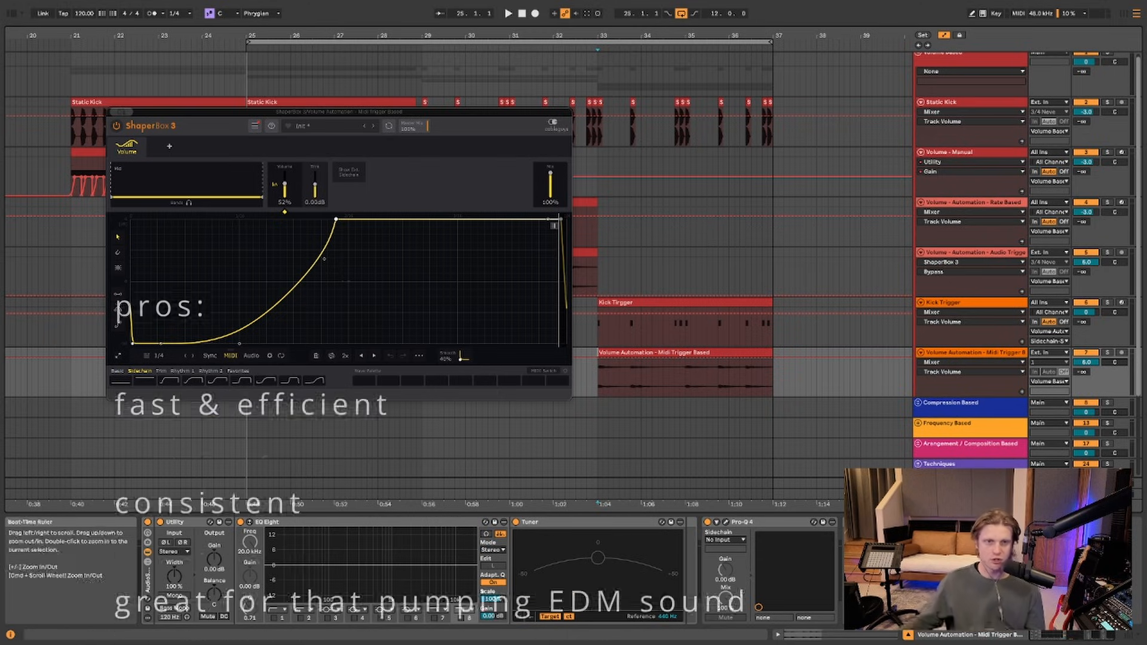
left_click(114, 112)
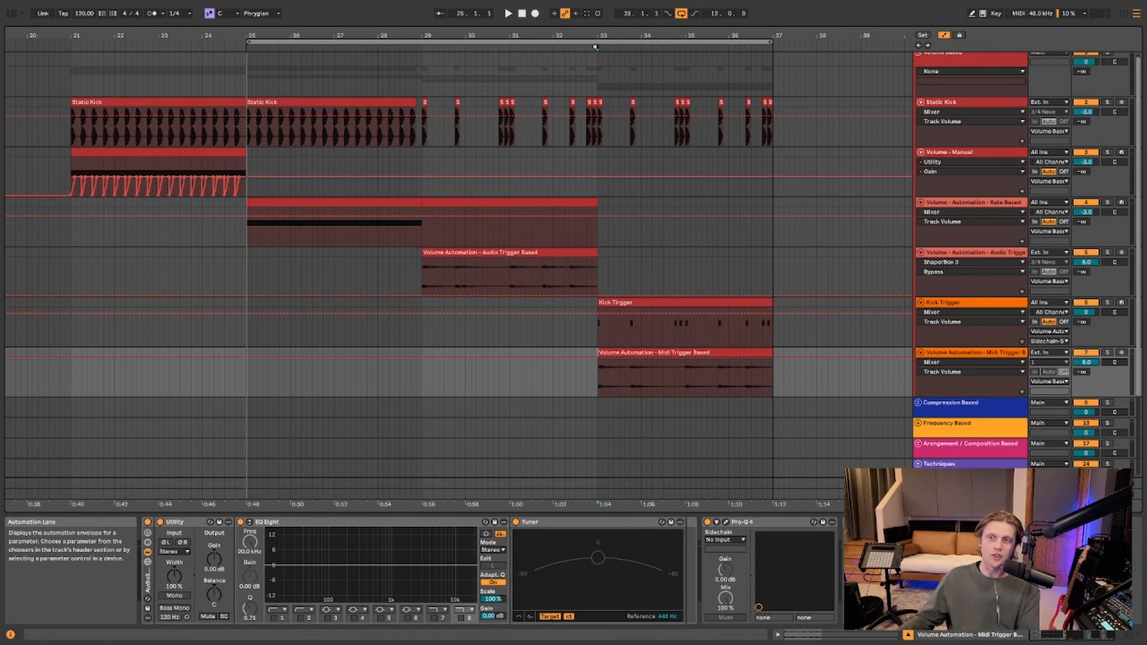
Zoom out and scroll to the Compression Based group, selecting the third Kick clip
left_click_drag(757, 35, 560, 26)
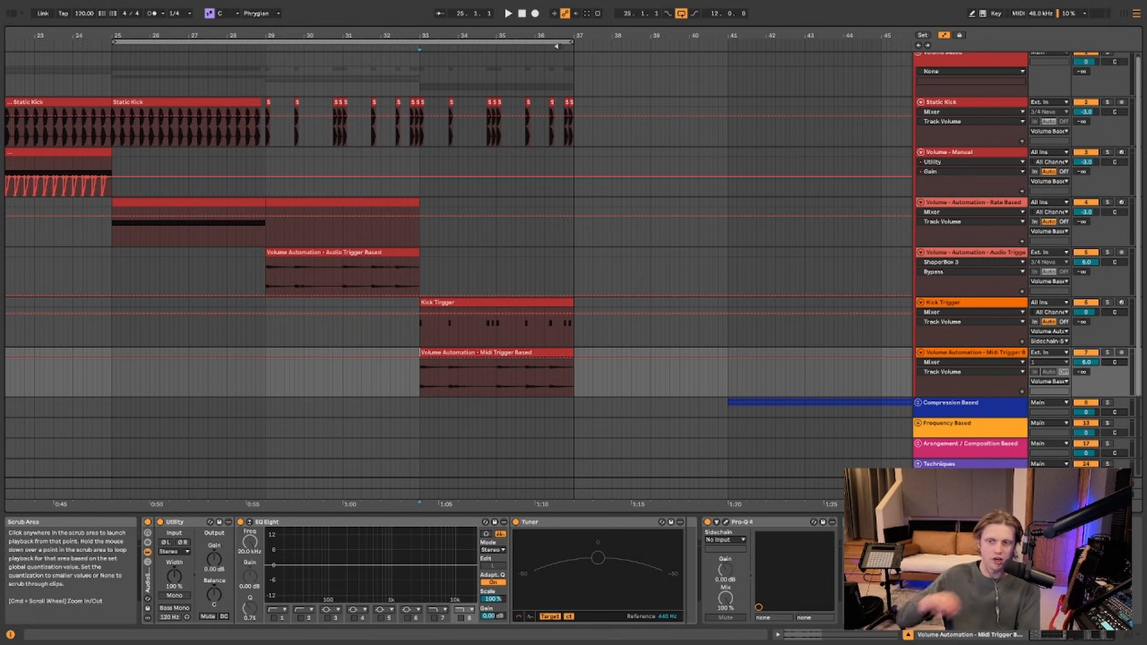
key("super+alt+p")
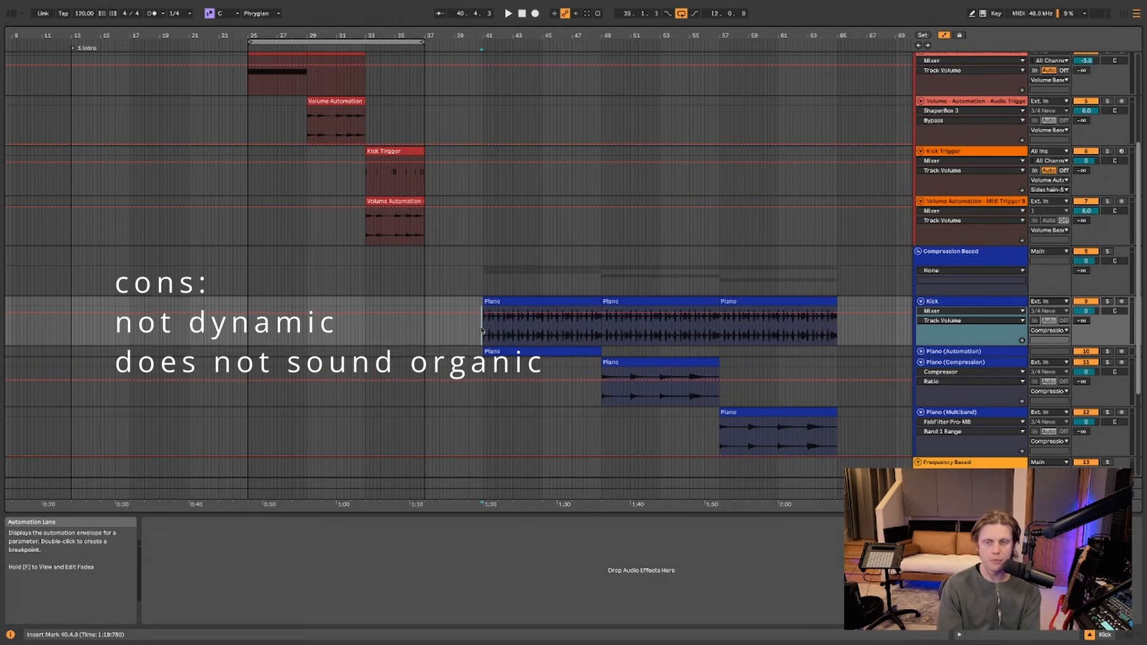
left_click(725, 300)
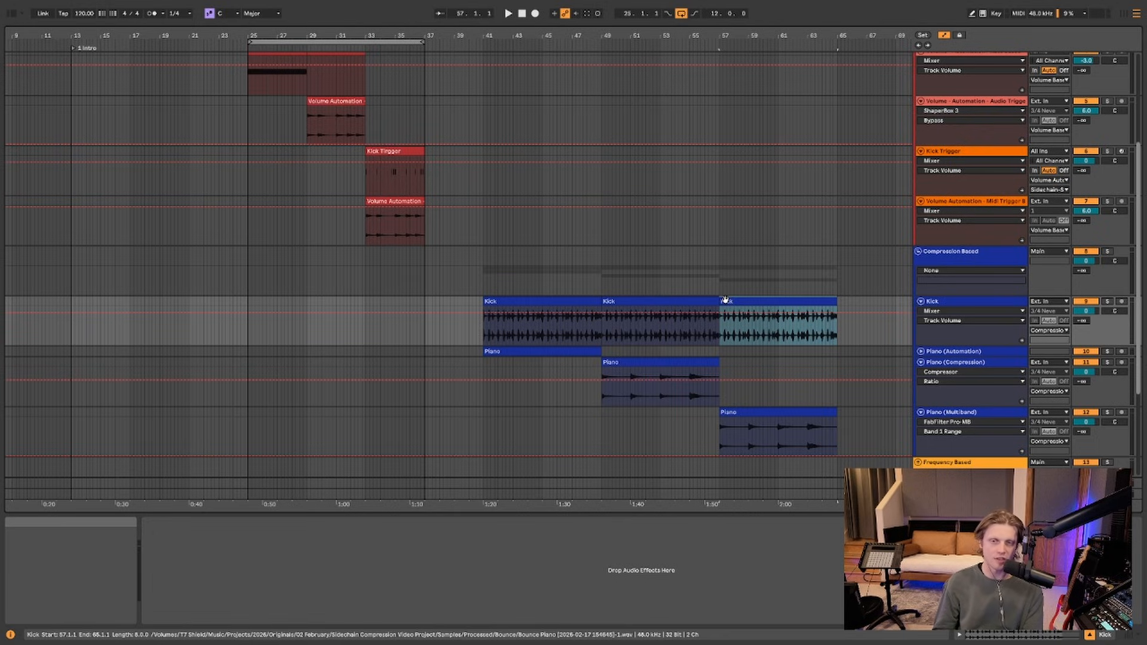
scroll(729, 296, "down", 1)
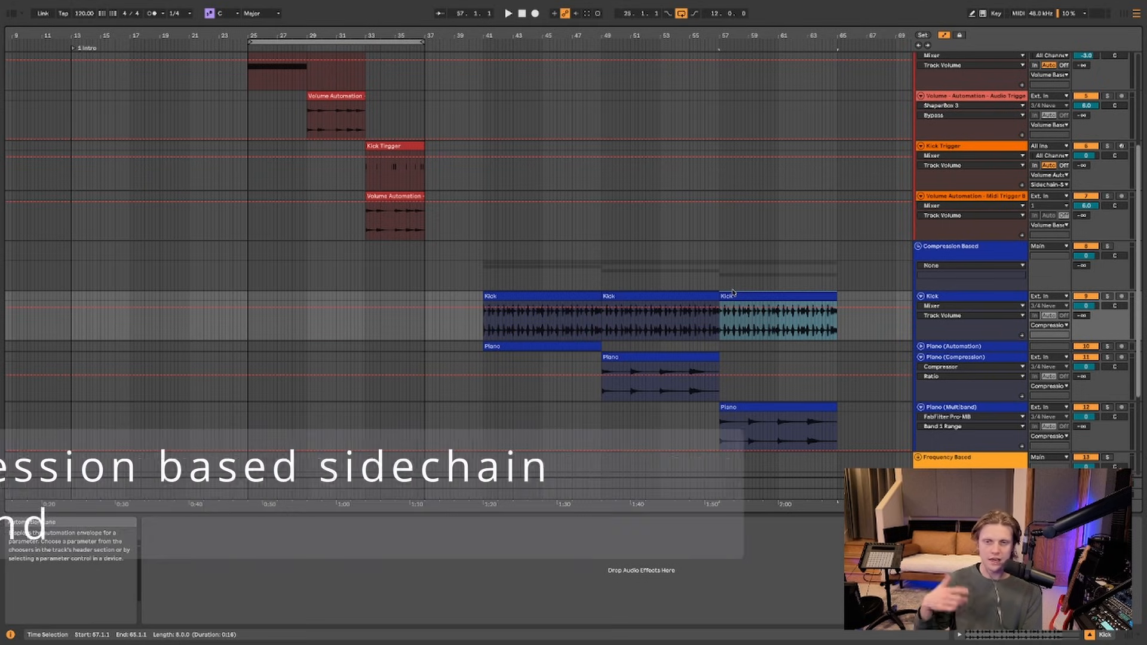
Solo the Kick and play from bar 41 to hear the ducked piano
left_click(1109, 297)
left_click(481, 317)
key("space")
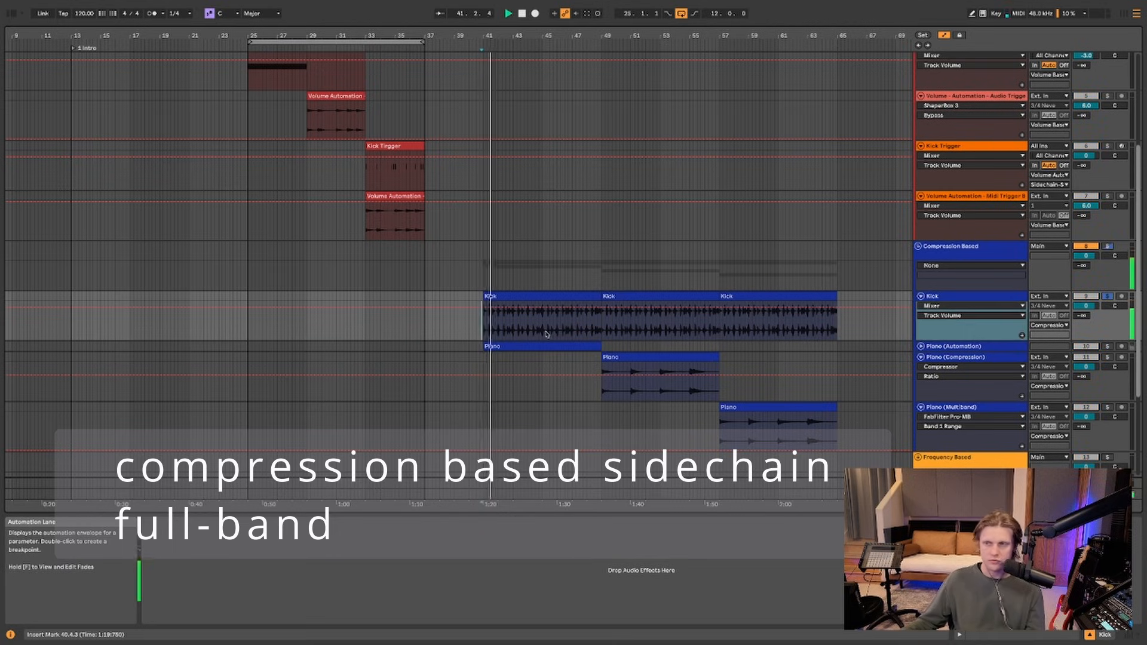
scroll(558, 329, "down", 1)
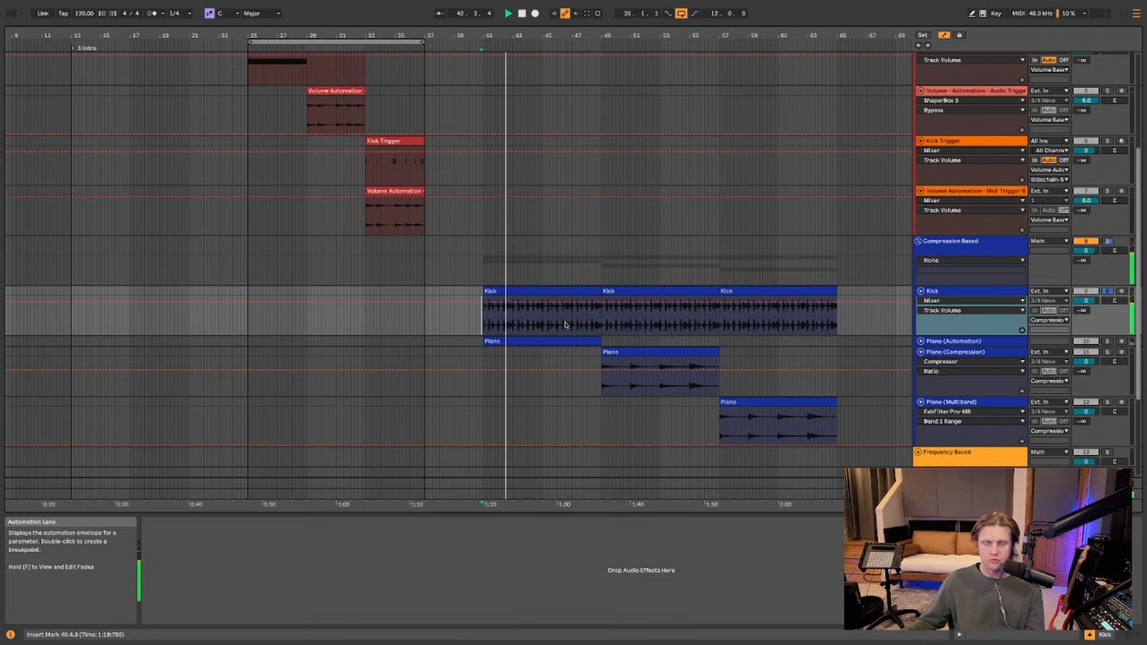
scroll(574, 322, "down", 1)
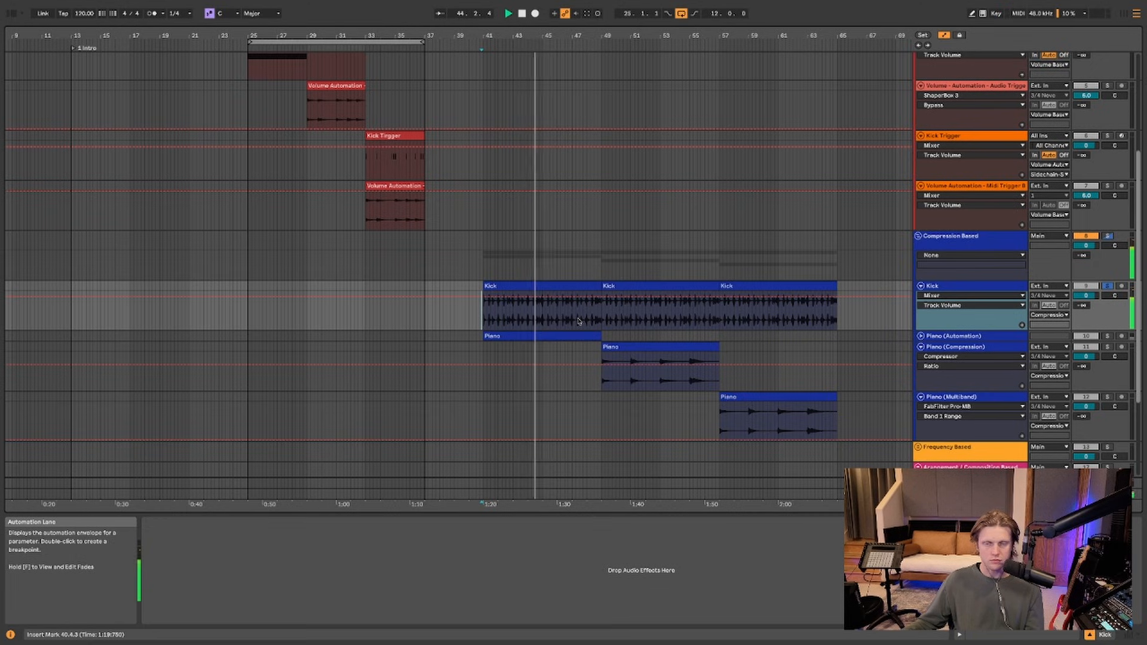
key("space")
Open and close the Piano (Automation) ShaperBox, then show the Piano (Compression) Compressor
scroll(692, 315, "down", 5)
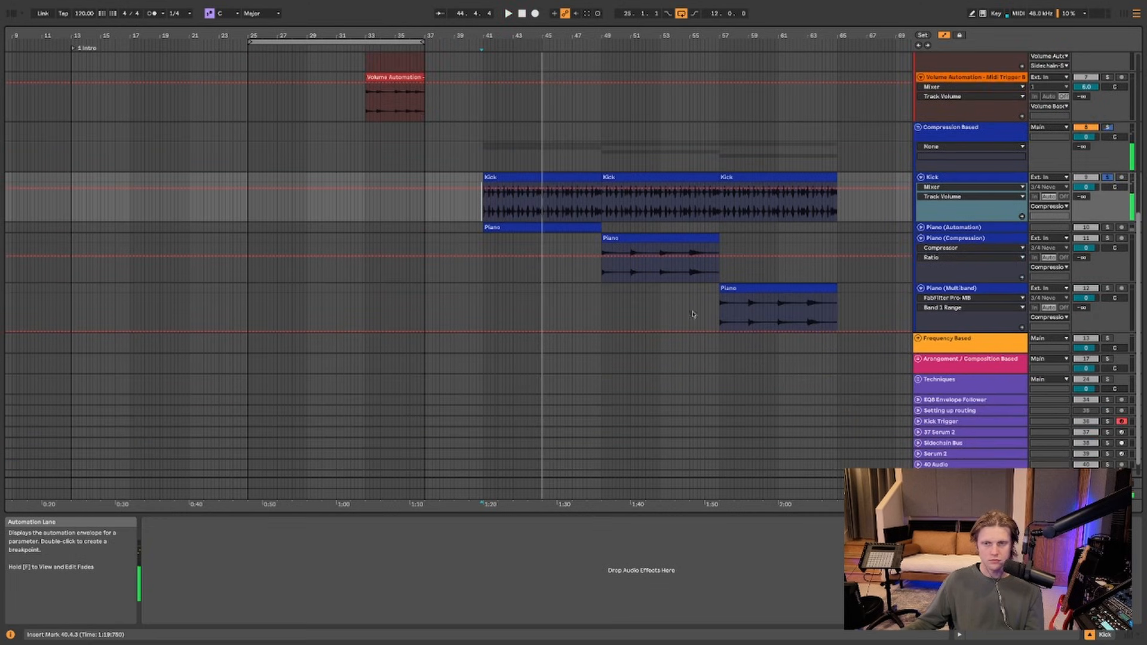
left_click(1109, 227)
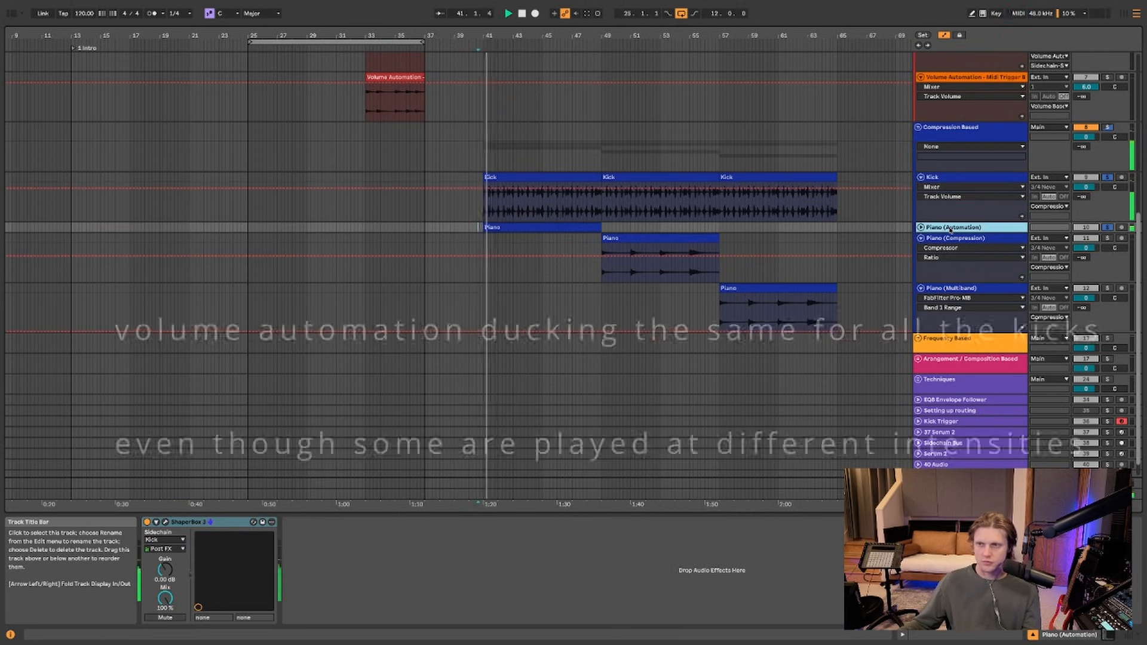
left_click(166, 522)
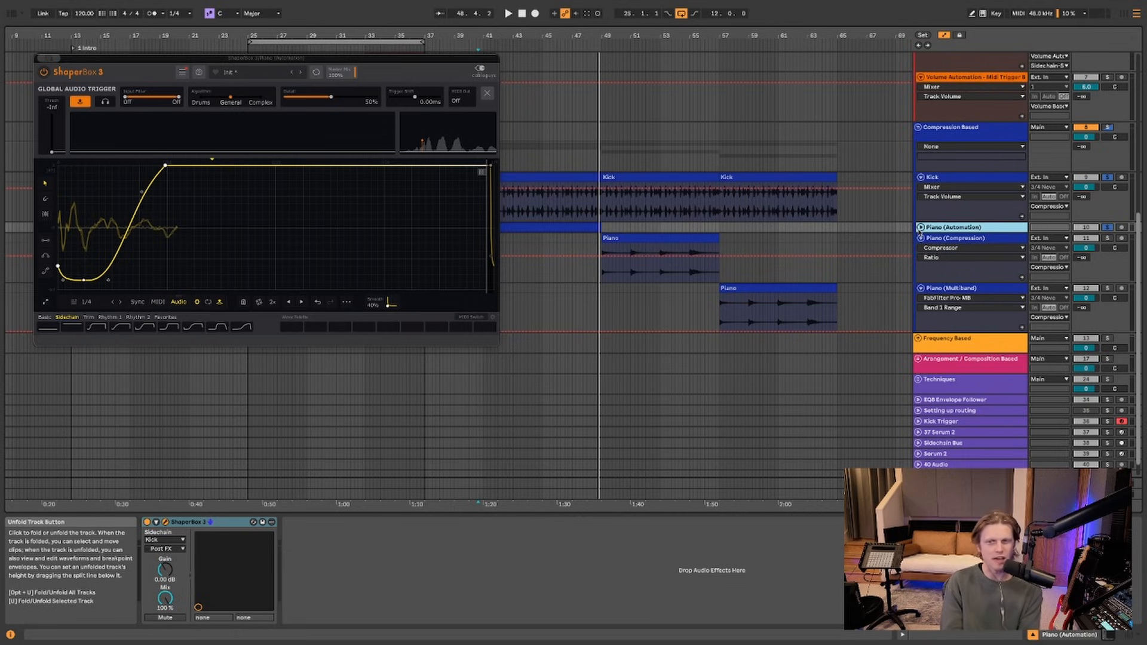
left_click(960, 240)
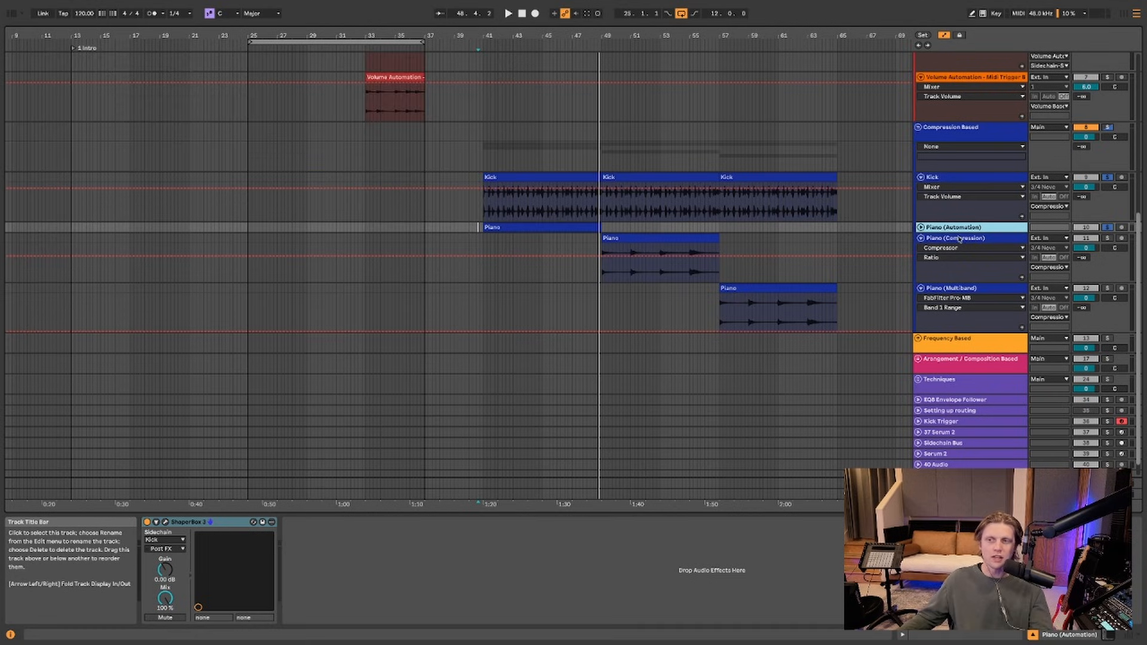
left_click(958, 242)
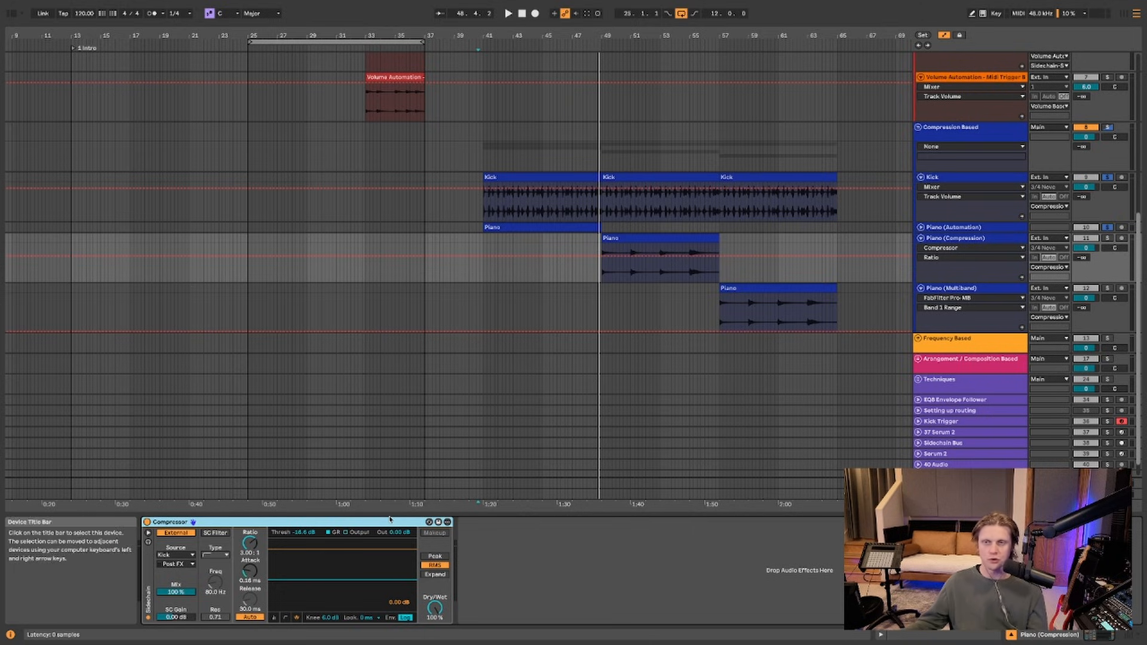
left_click(601, 197)
key("space")
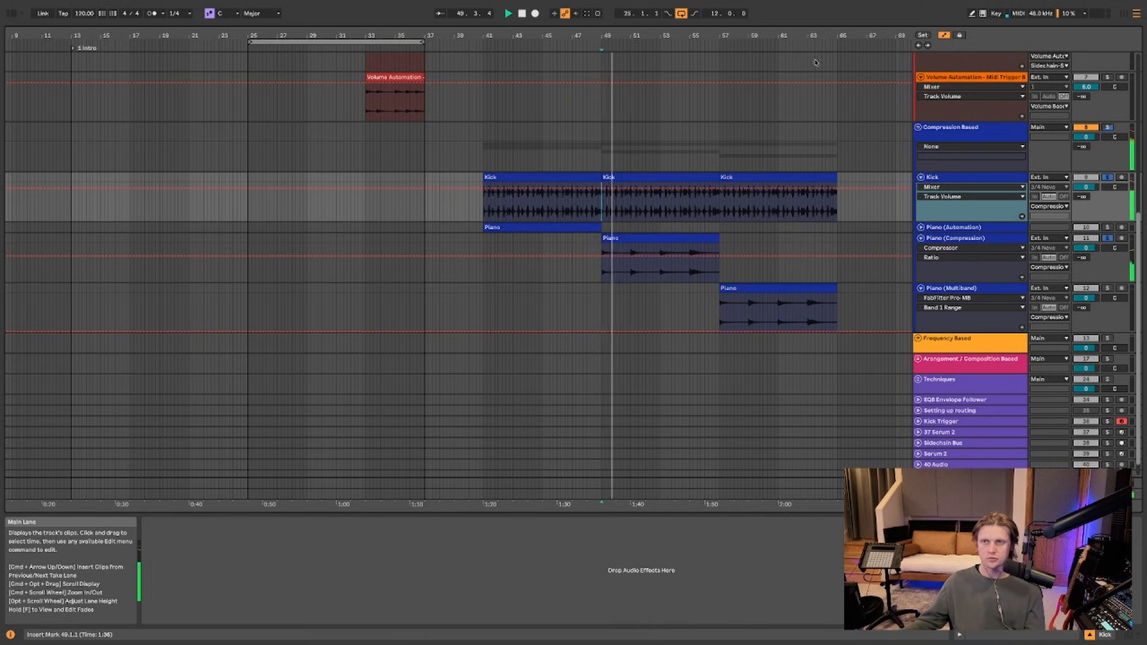
left_click_drag(820, 37, 765, 37)
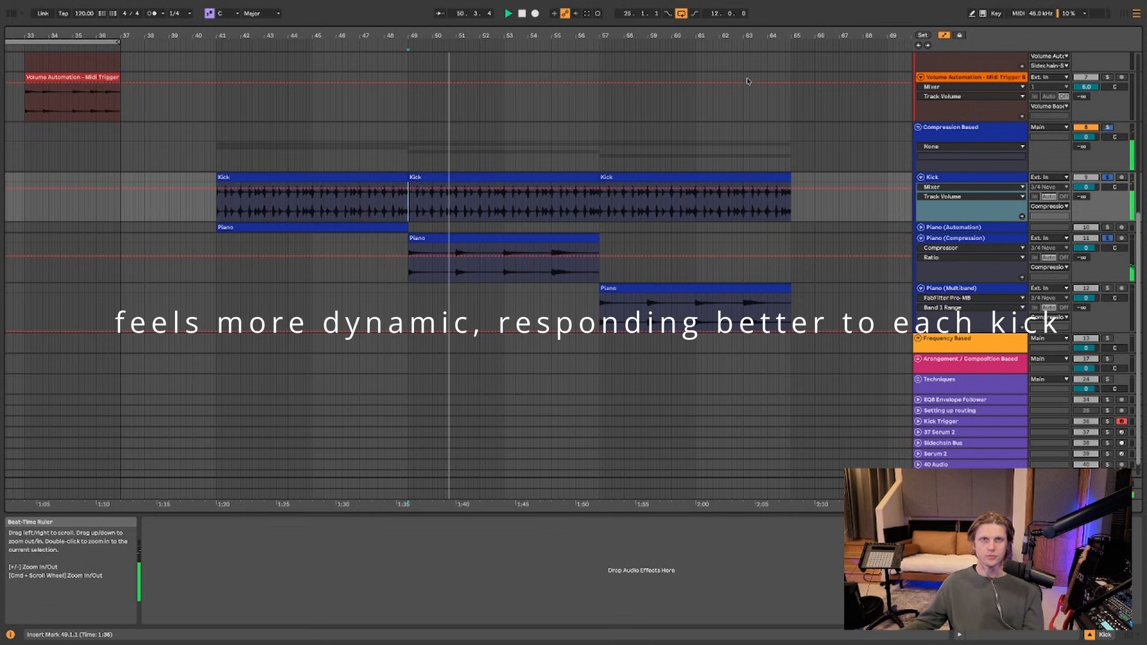
left_click(989, 243)
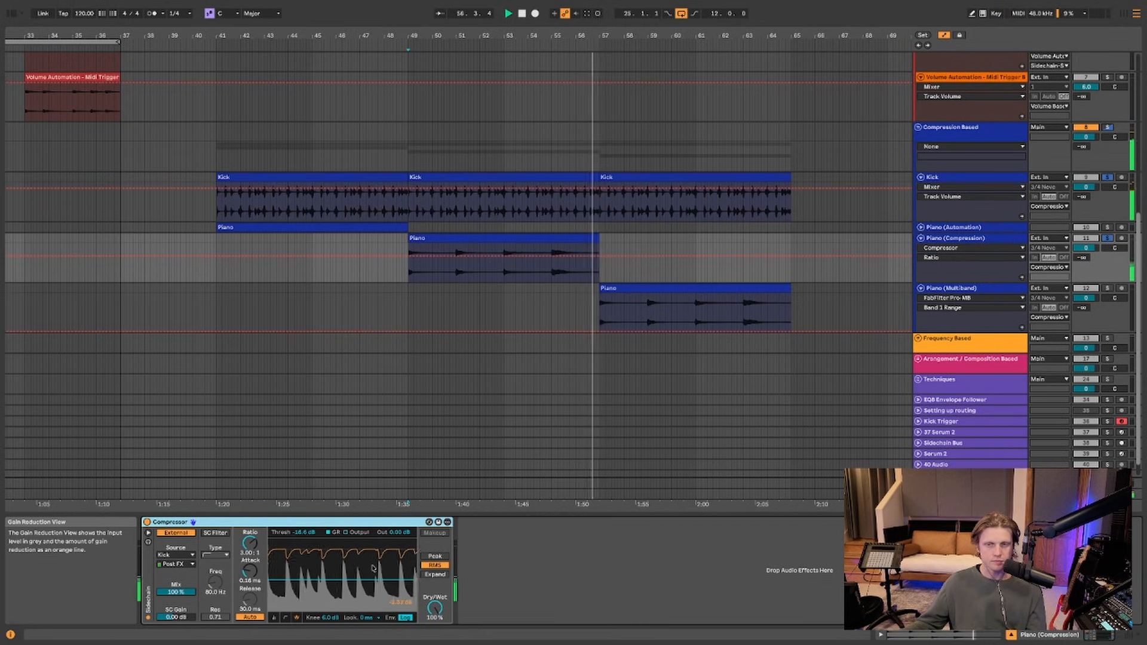
key("space")
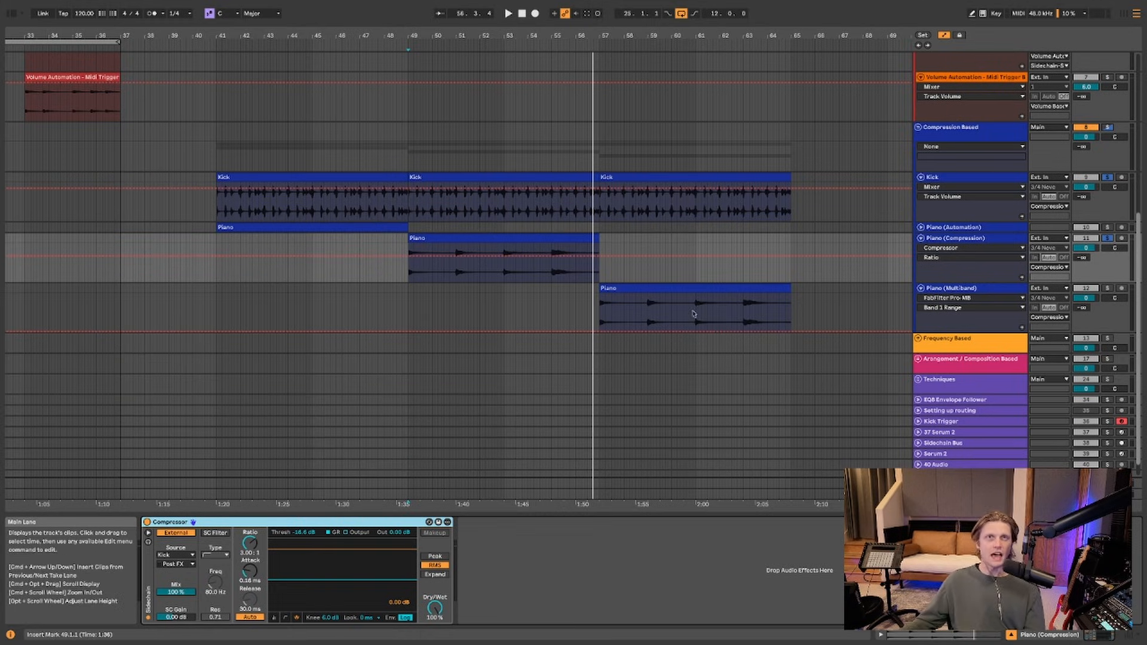
left_click_drag(747, 36, 526, 37)
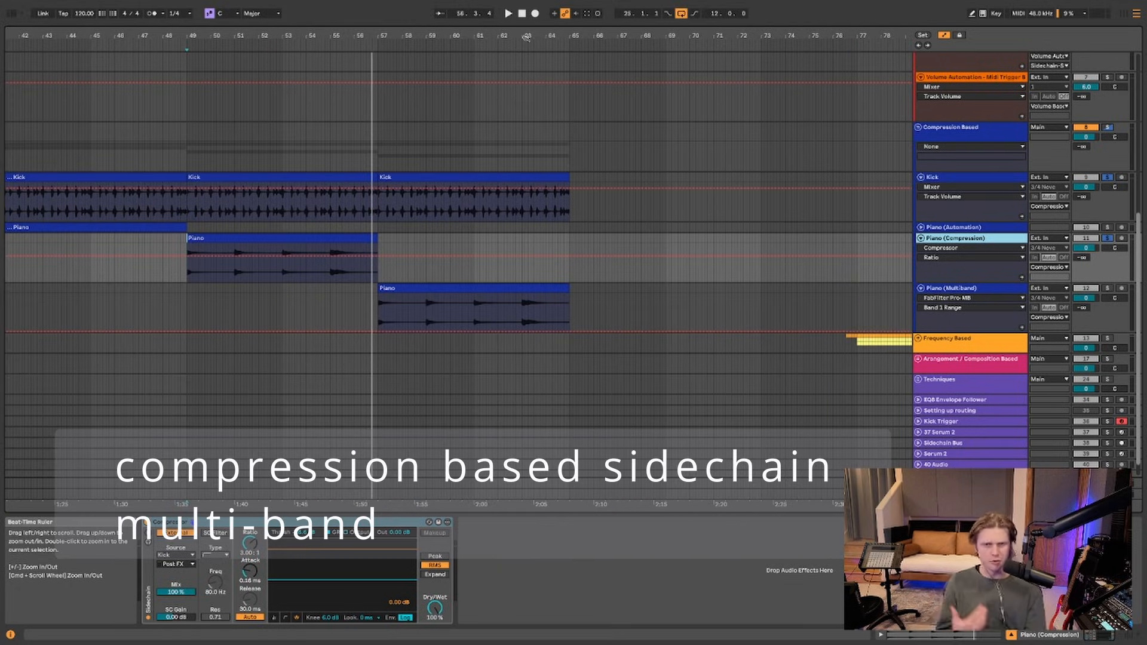
left_click(948, 288)
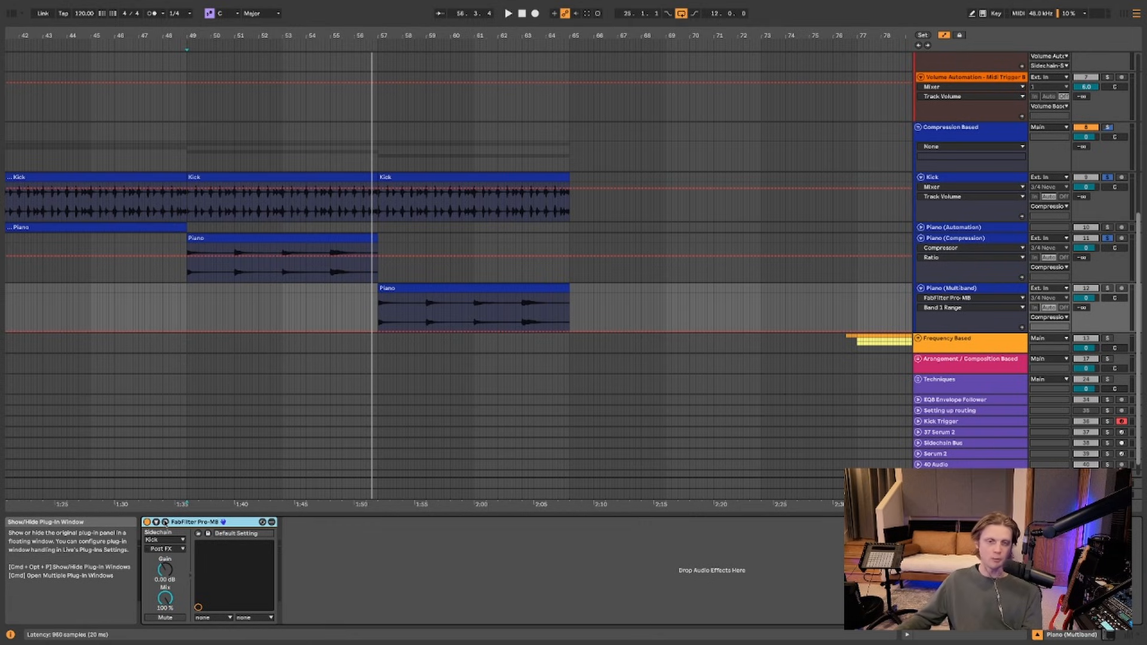
Open FabFilter Pro-MB on Piano (Multiband) and play to hear the multiband ducking
left_click(165, 522)
key("space")
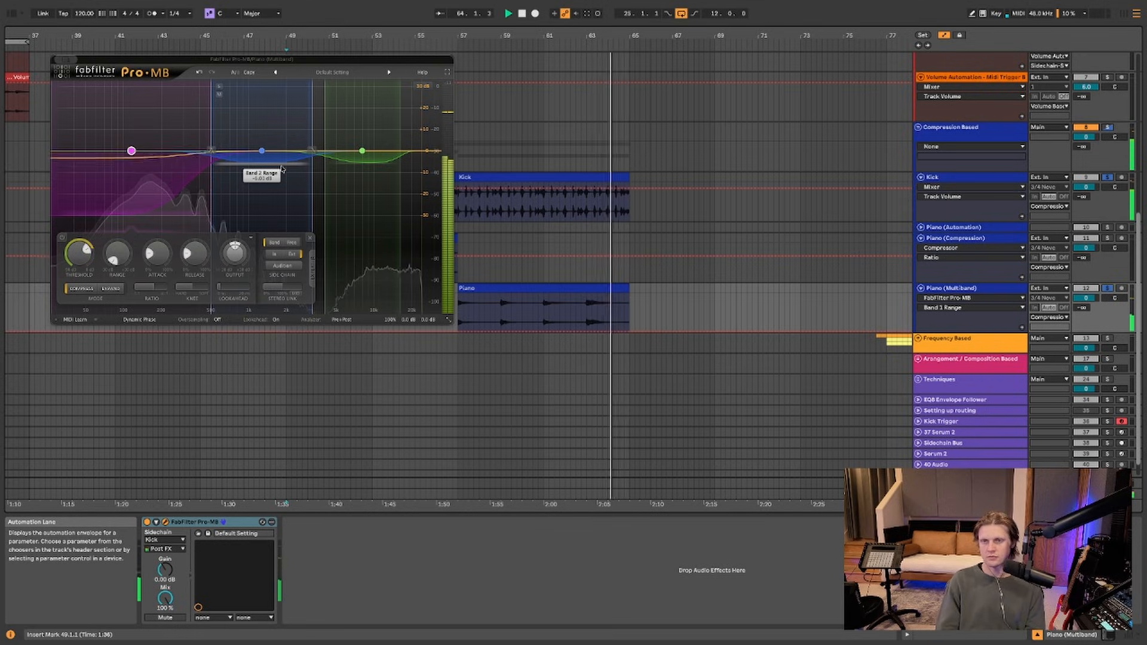
key("space")
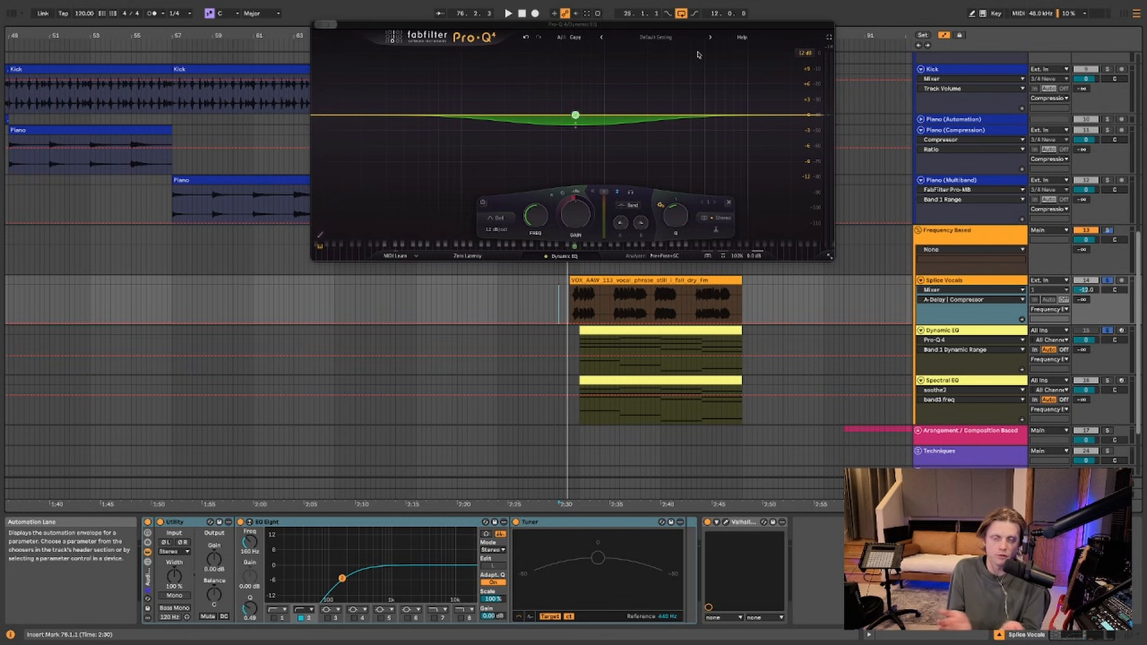
Drag Pro-Q 4 band 1's dynamic range down to about -4 dB and play
left_click(579, 133)
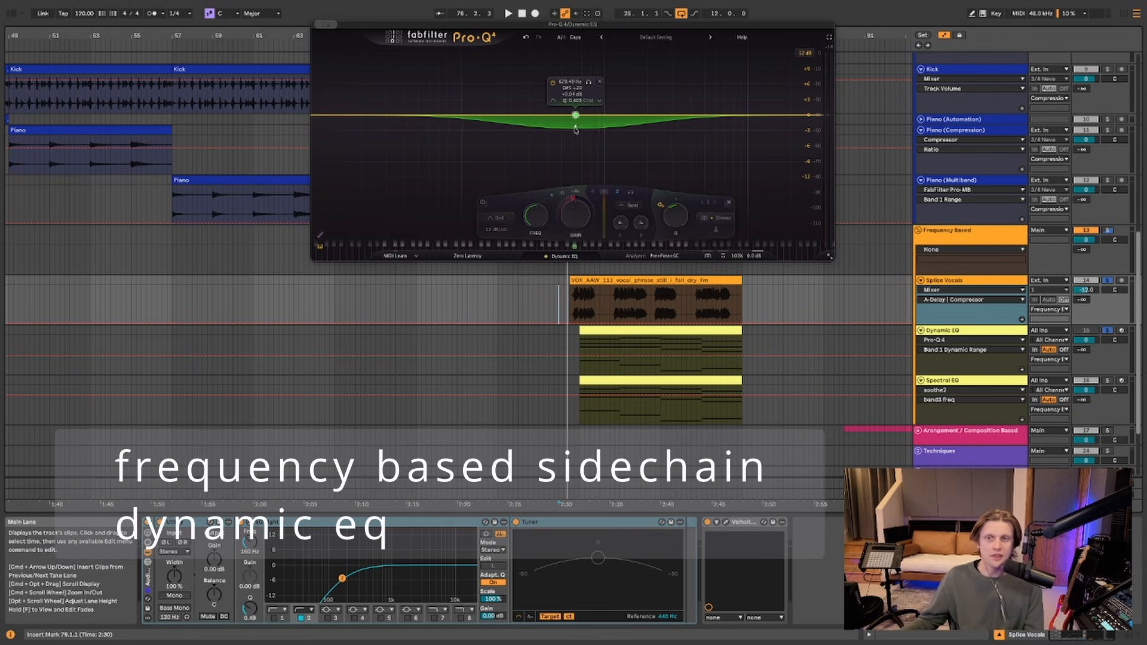
left_click_drag(575, 126, 575, 135)
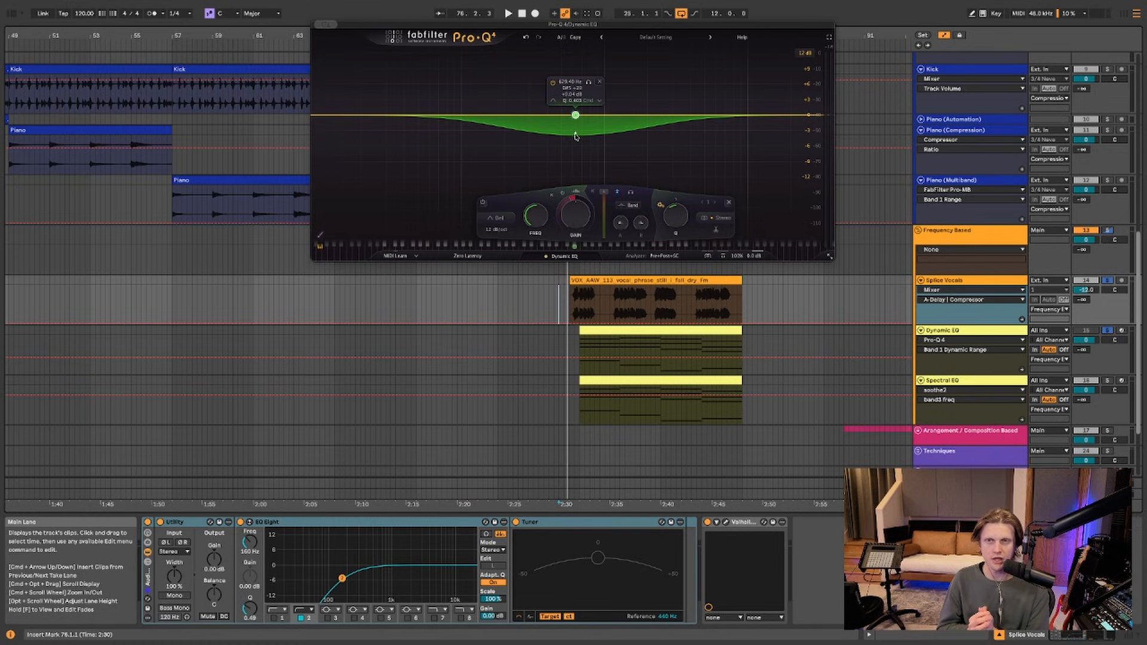
key("space")
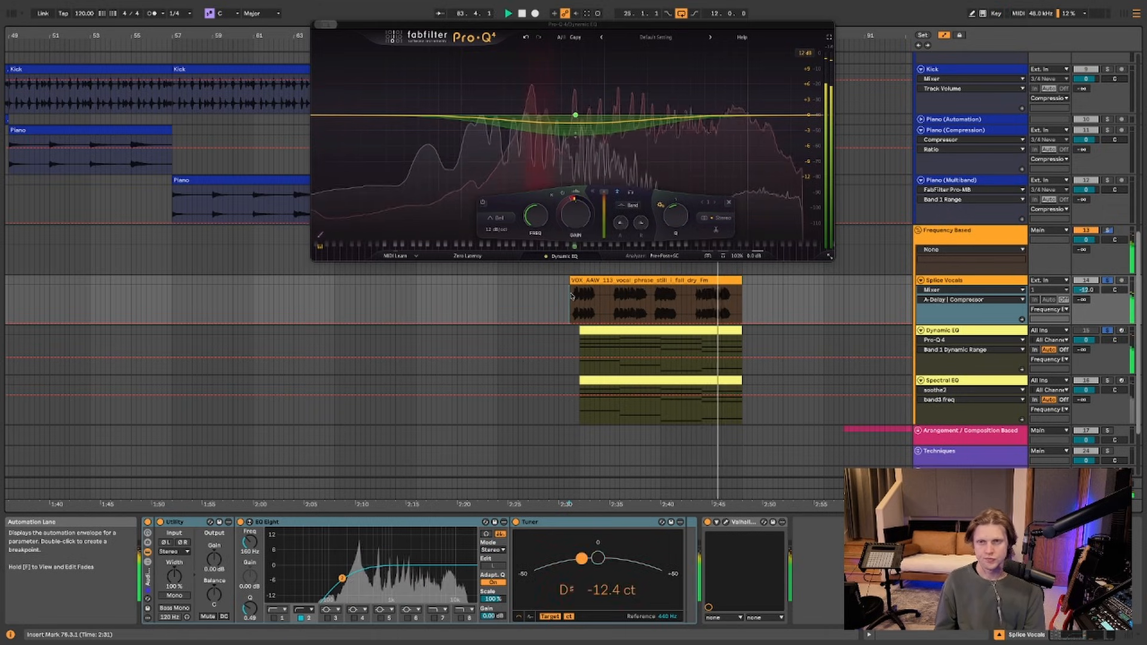
Stop playback and bring up the Trackspacer window, repositioning it on screen
key("space")
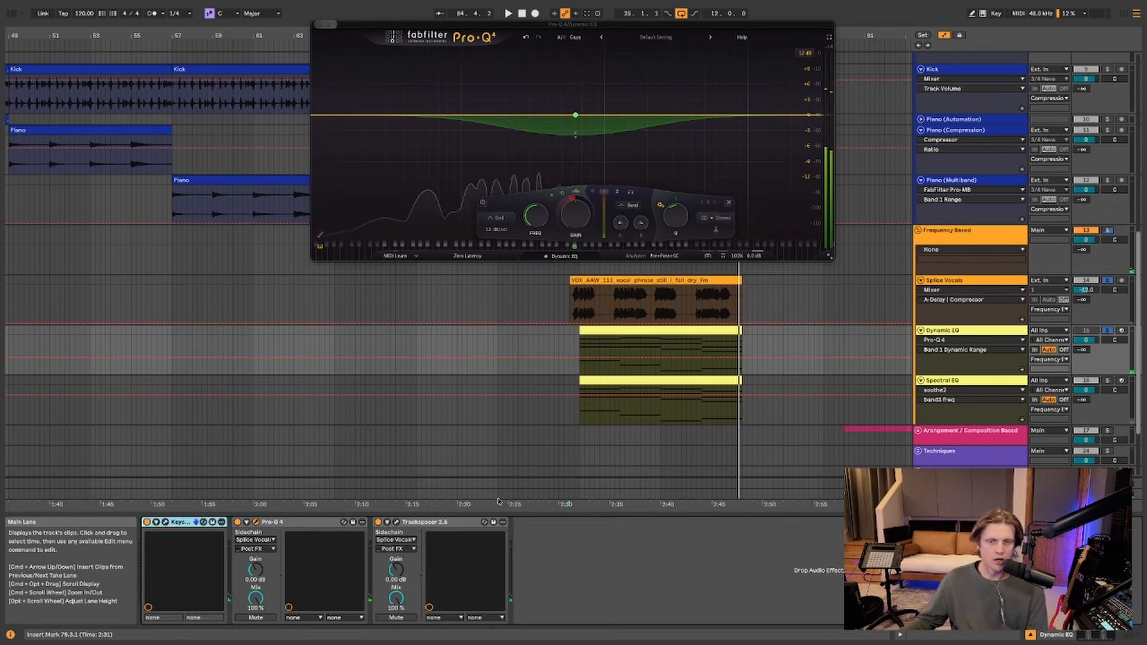
left_click(396, 522)
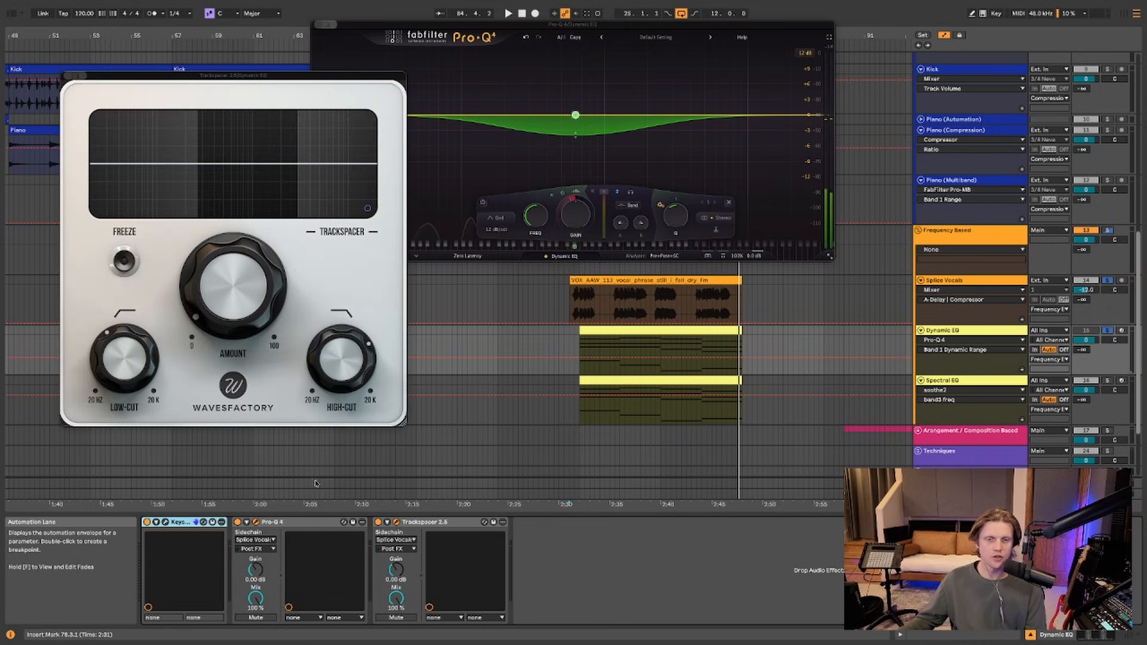
left_click(237, 522)
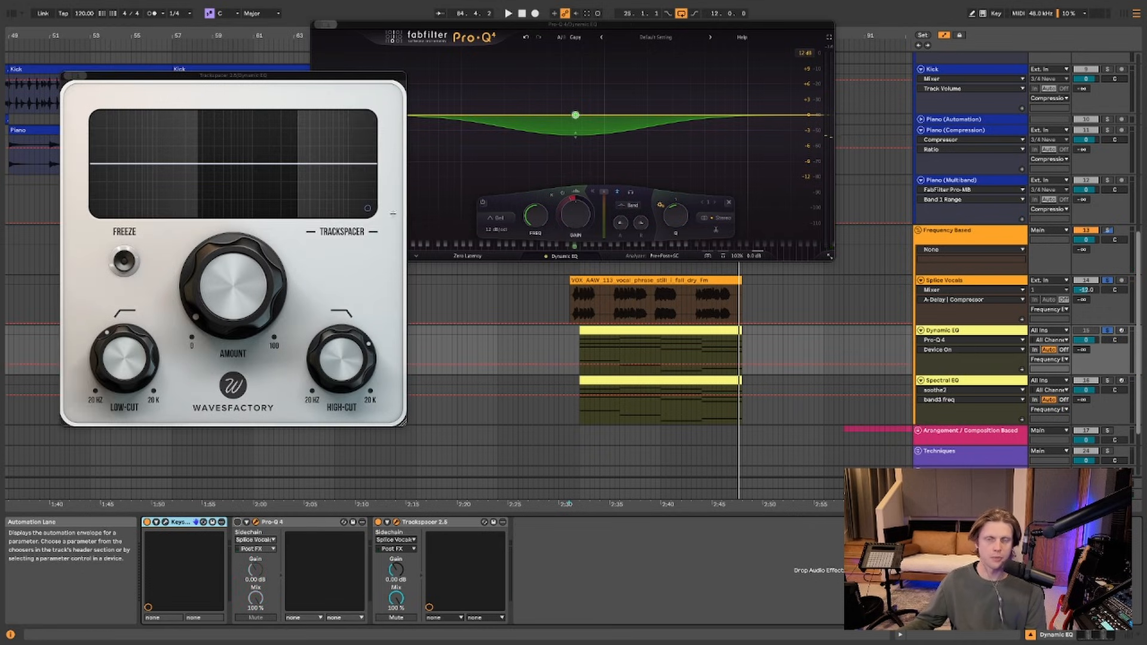
left_click_drag(333, 77, 501, 114)
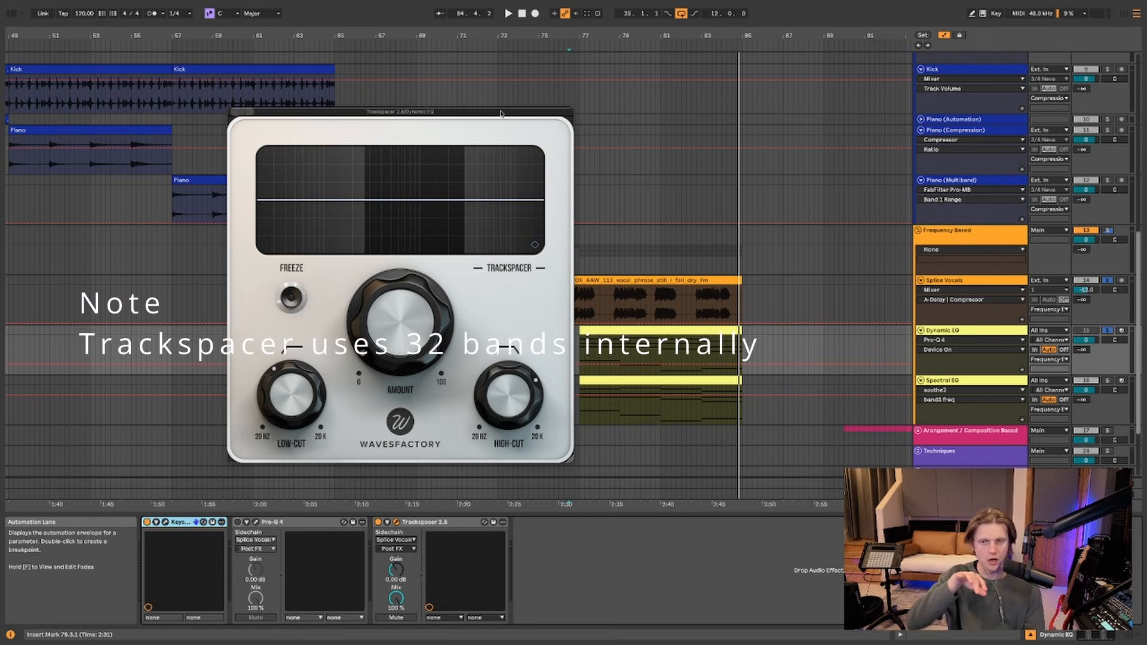
left_click_drag(501, 114, 424, 91)
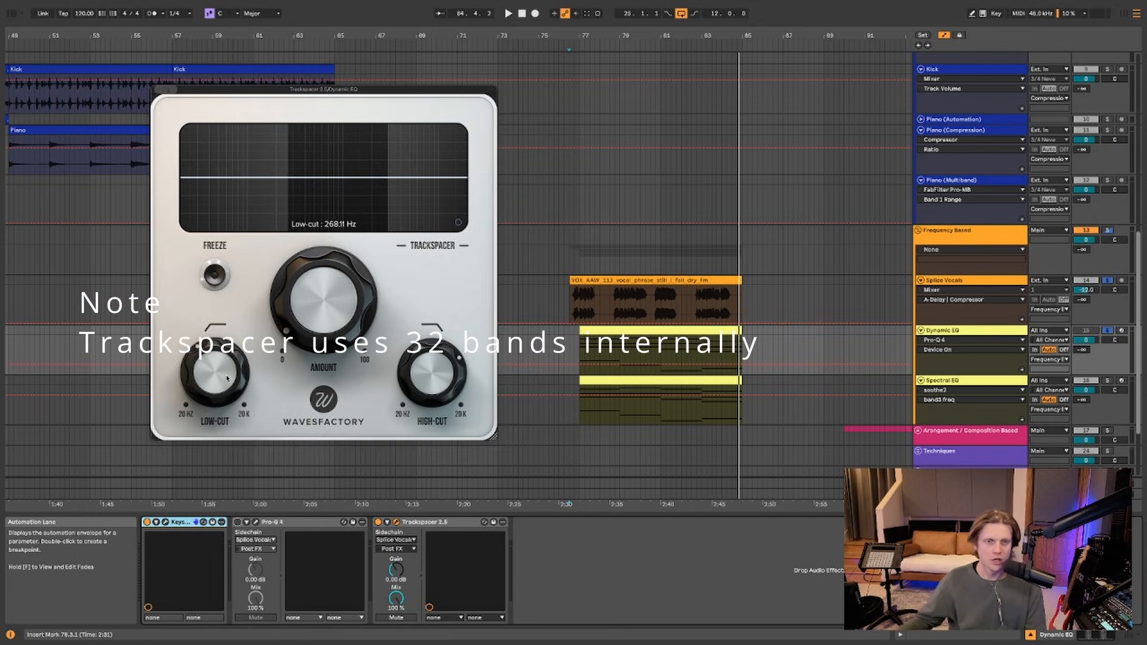
Lower Trackspacer's low-cut and turn its amount down to 2.8 %
left_click_drag(248, 358, 251, 389)
left_click(432, 371)
mouse_move(320, 282)
left_mouse_down()
mouse_move(315, 297)
mouse_move(321, 282)
left_mouse_up()
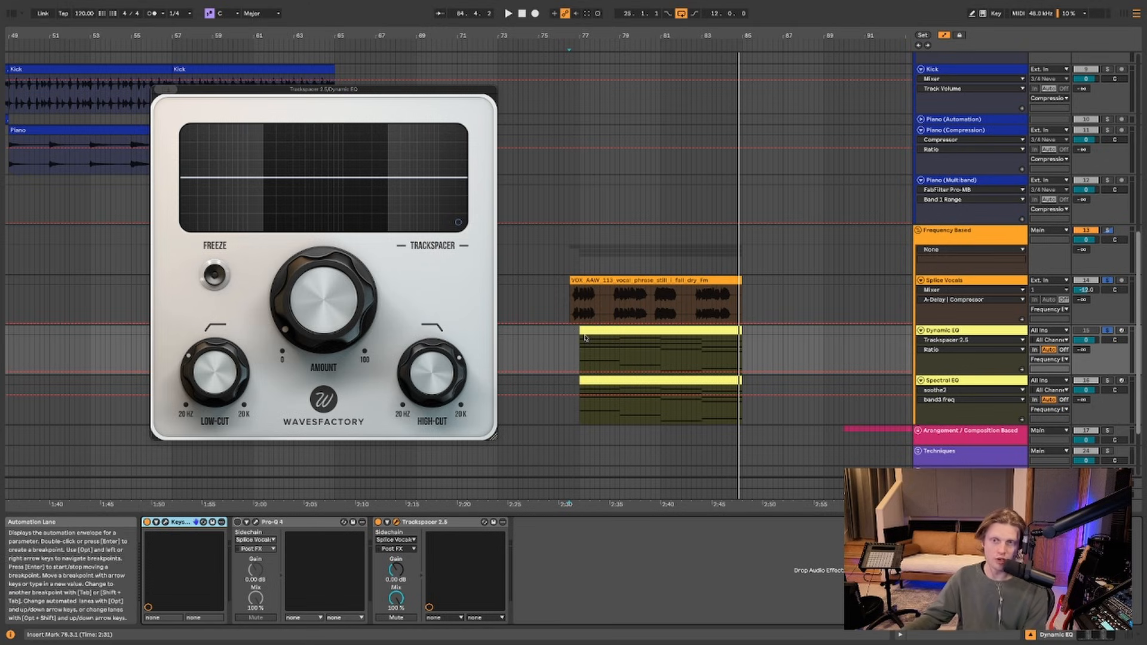
Play from the Splice Vocals clip and compare the piano with Trackspacer off and on, leaving it on
left_click(560, 294)
key("space")
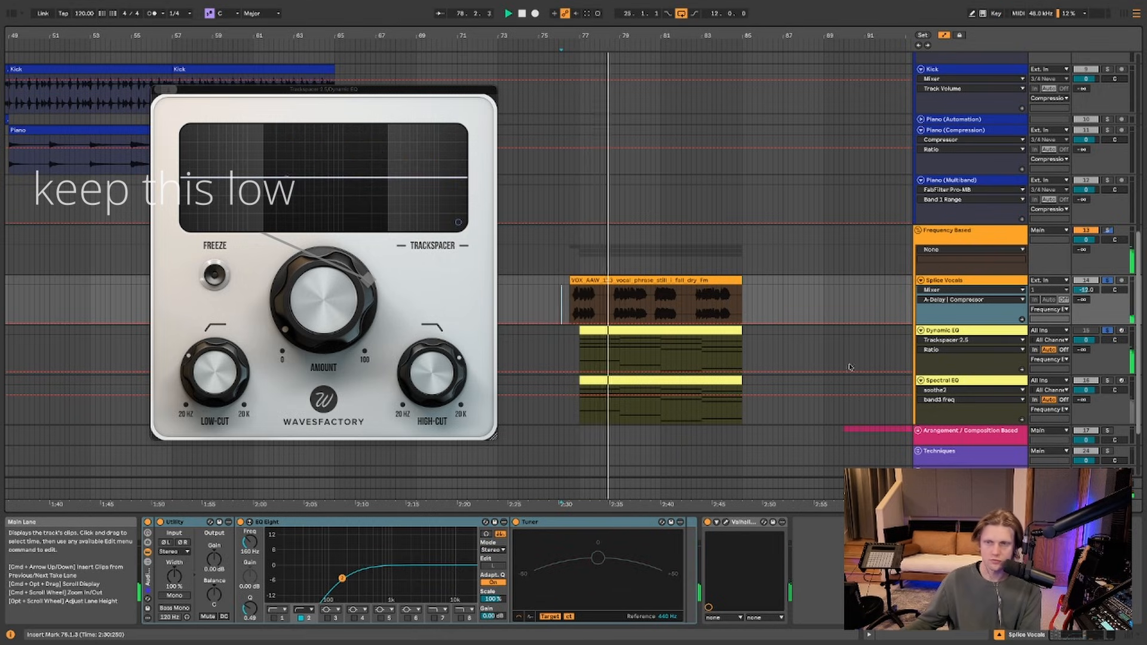
left_click(944, 330)
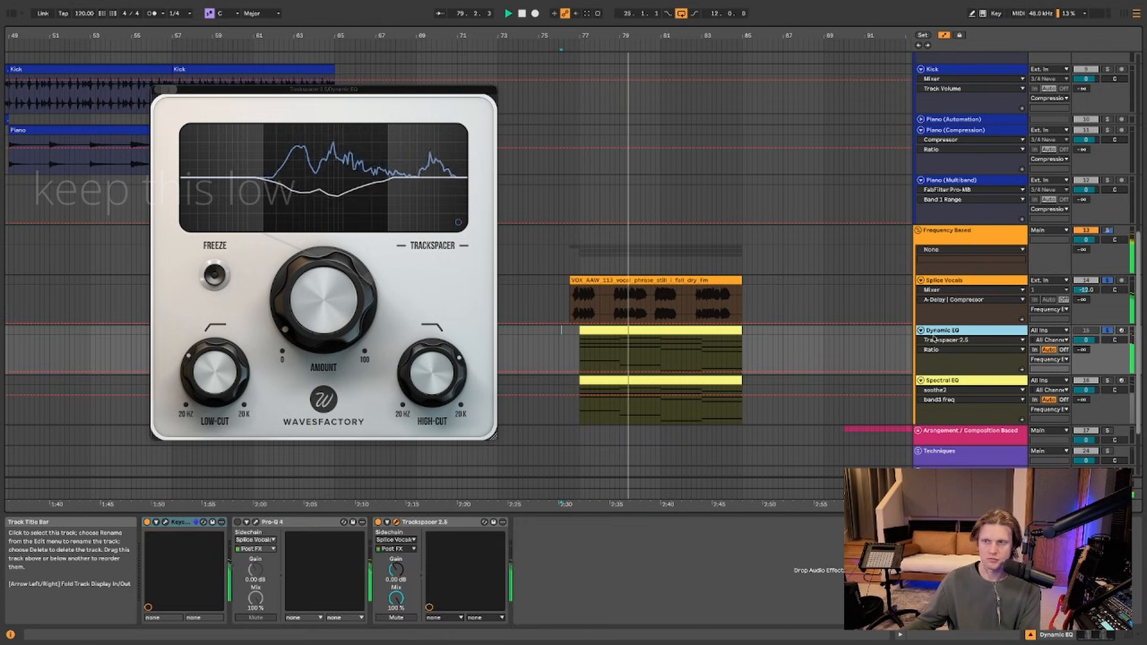
left_click(378, 523)
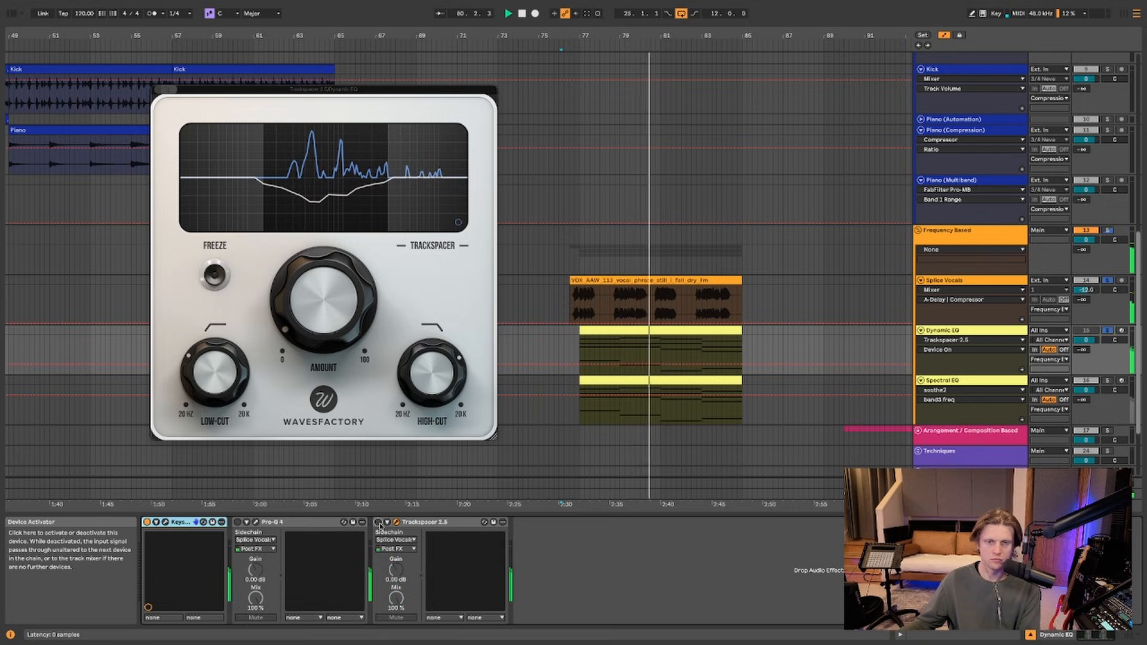
left_click(379, 523)
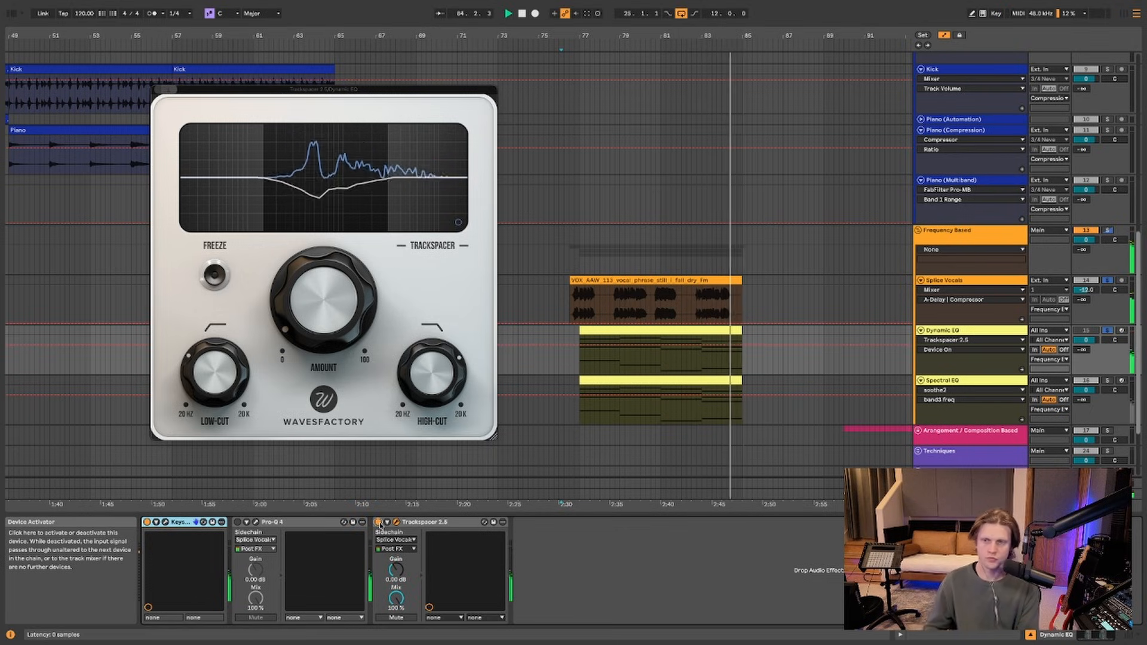
key("space")
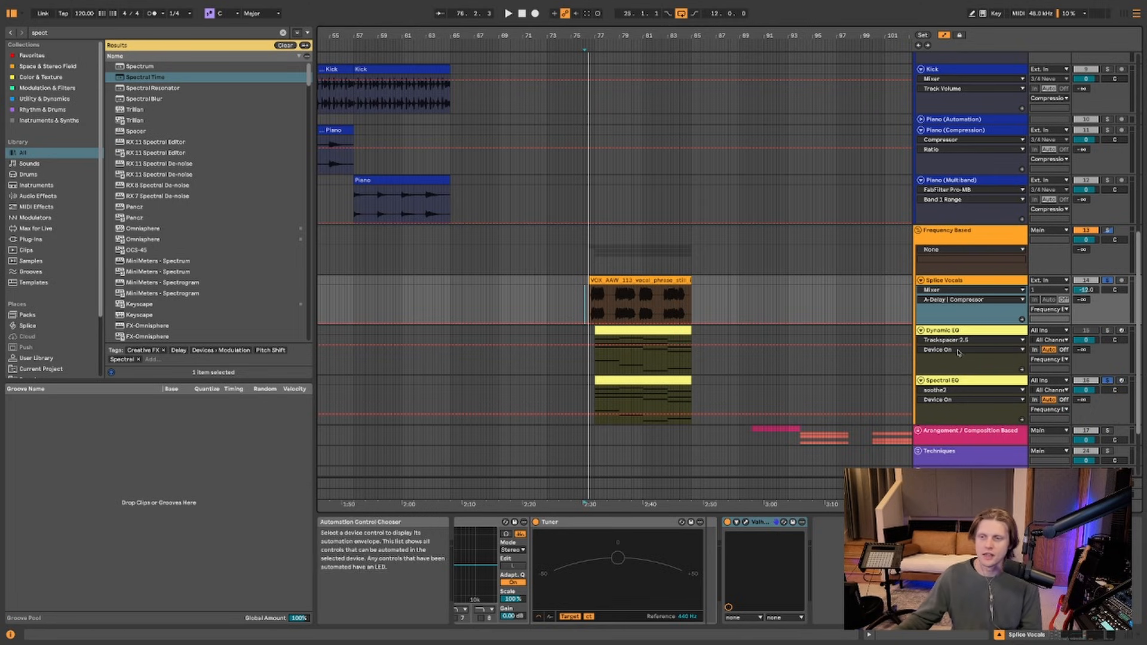
Show the Spectral EQ track's Pro-Q 4 and inspect its band's options
left_click(589, 381)
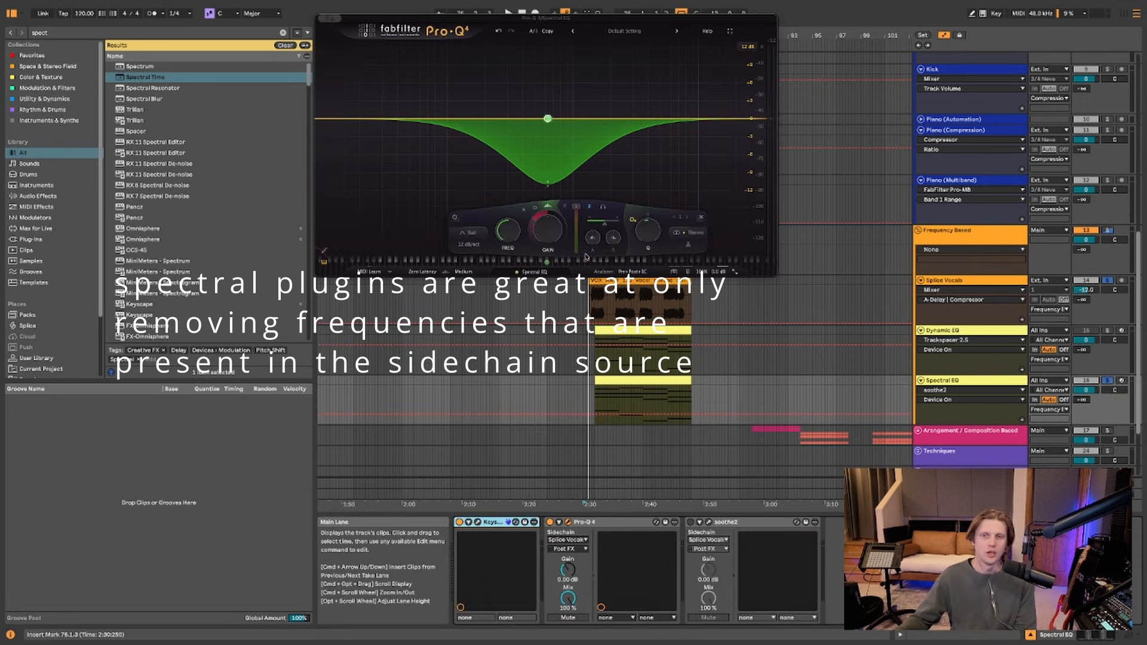
right_click(548, 119)
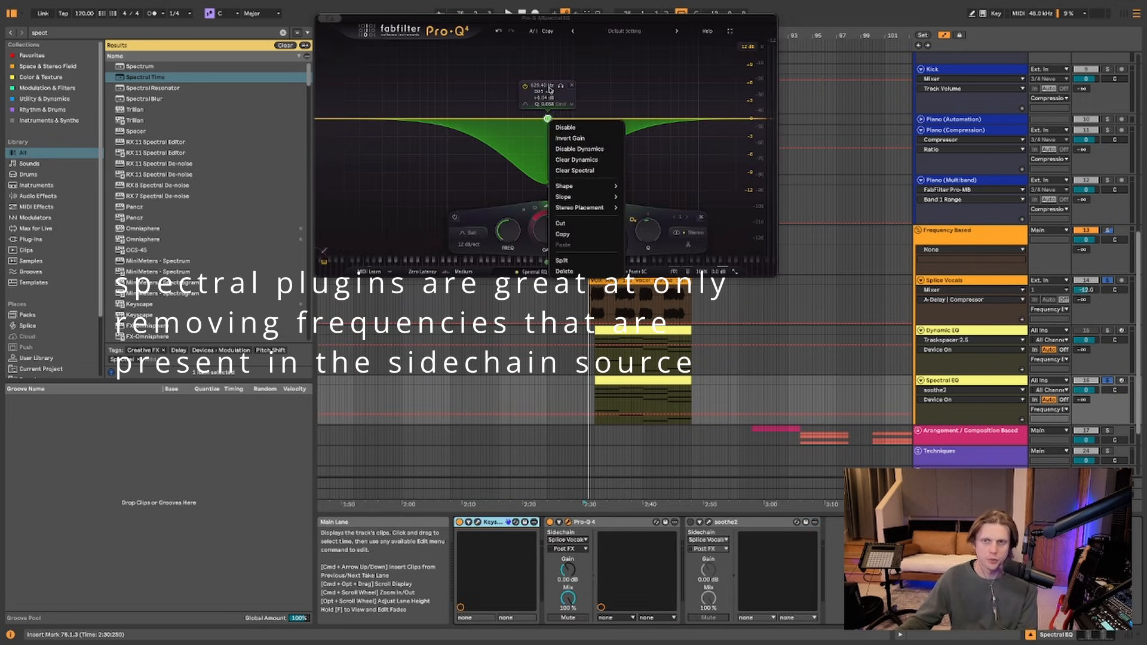
left_click(551, 90)
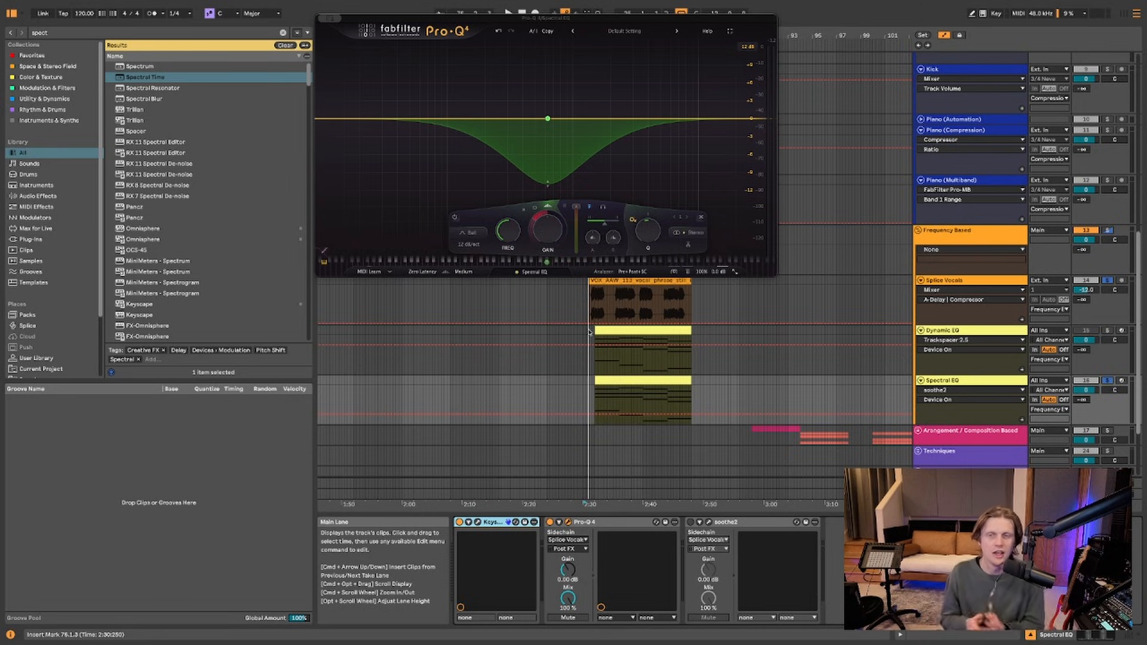
Audition Pro-Q 4's spectral dip, then bypass Pro-Q 4 and enable soothe2
key("space")
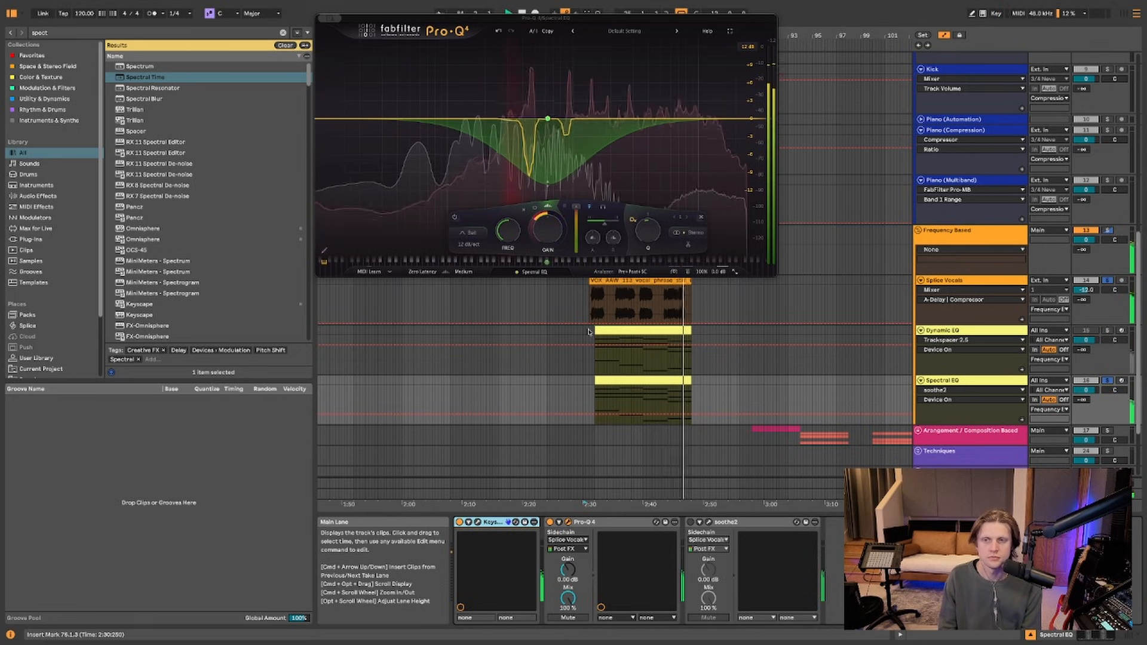
key("space")
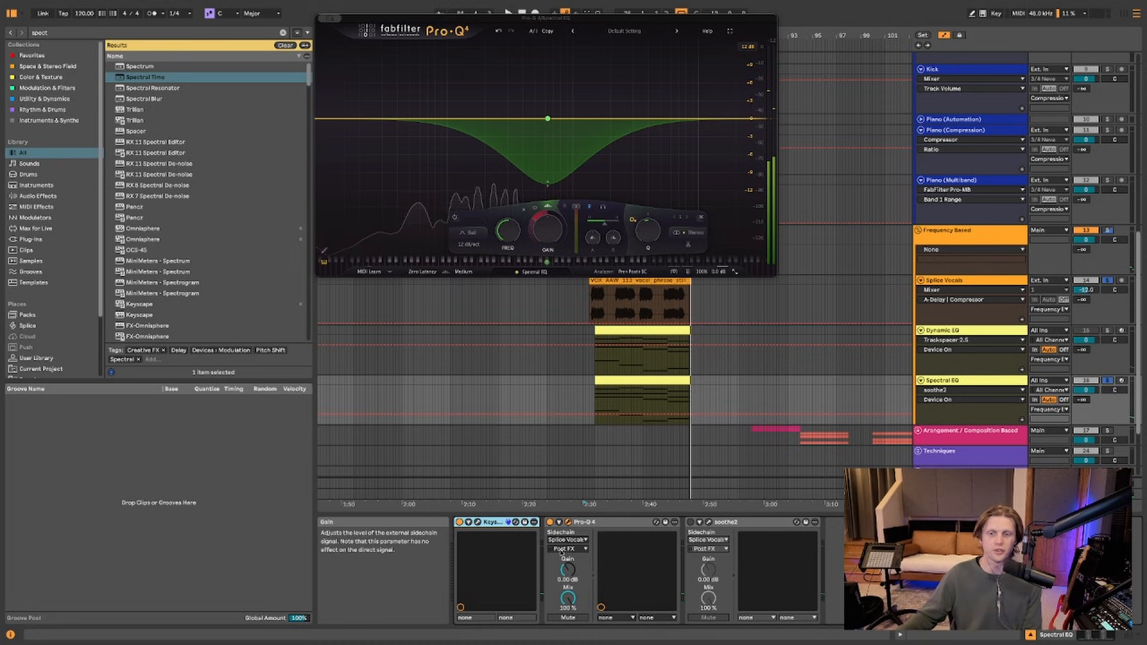
left_click(550, 523)
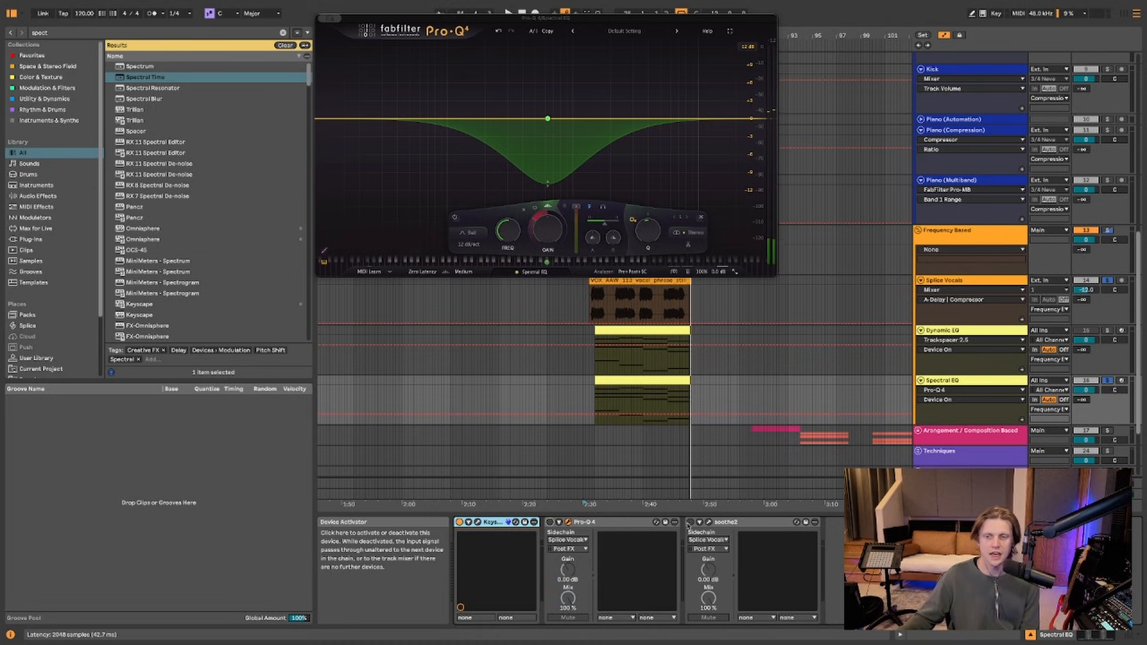
left_click(691, 522)
Open soothe2 and move its band 3 to about 2k3 Hz
left_click(709, 523)
left_click_drag(389, 81, 691, 313)
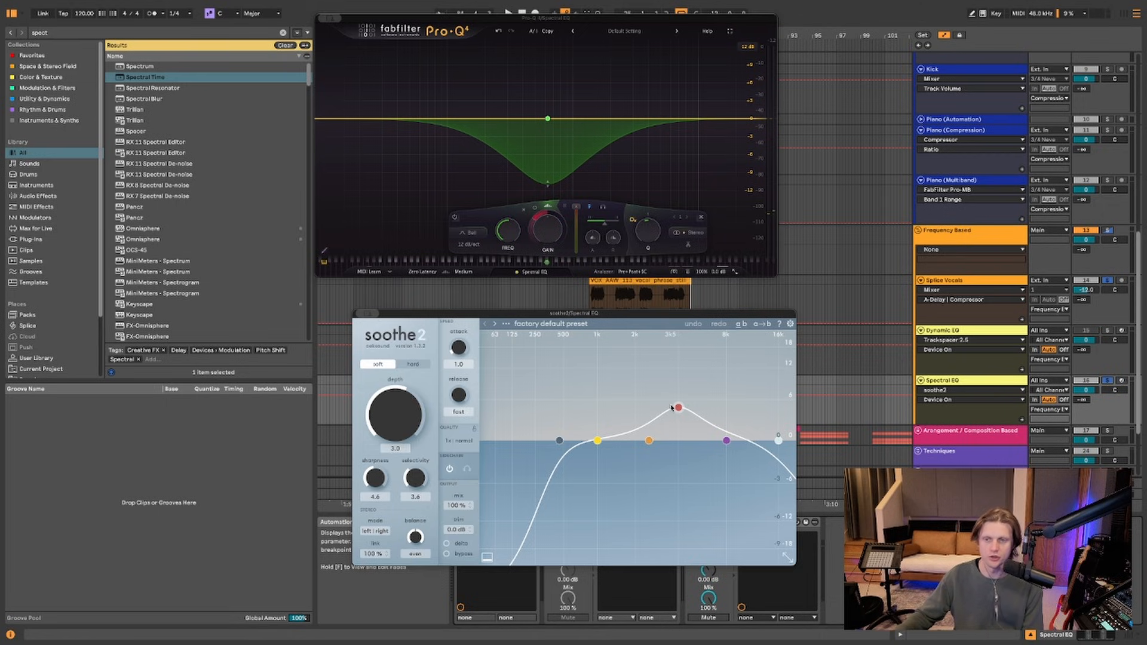
left_click_drag(675, 407, 651, 407)
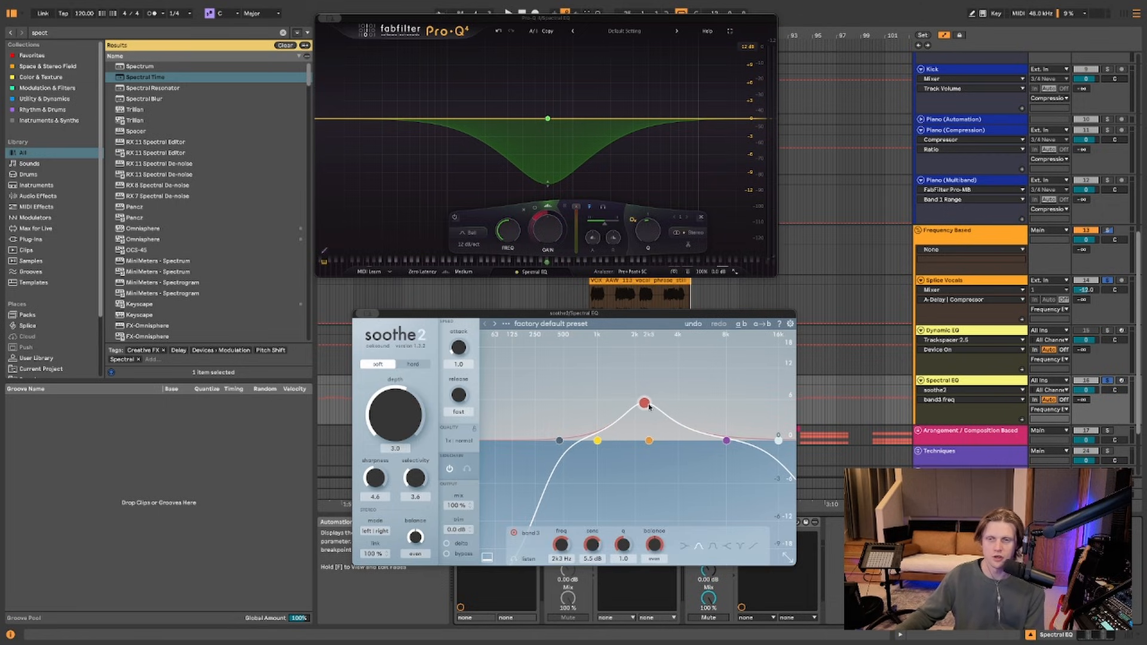
left_click_drag(681, 315, 421, 156)
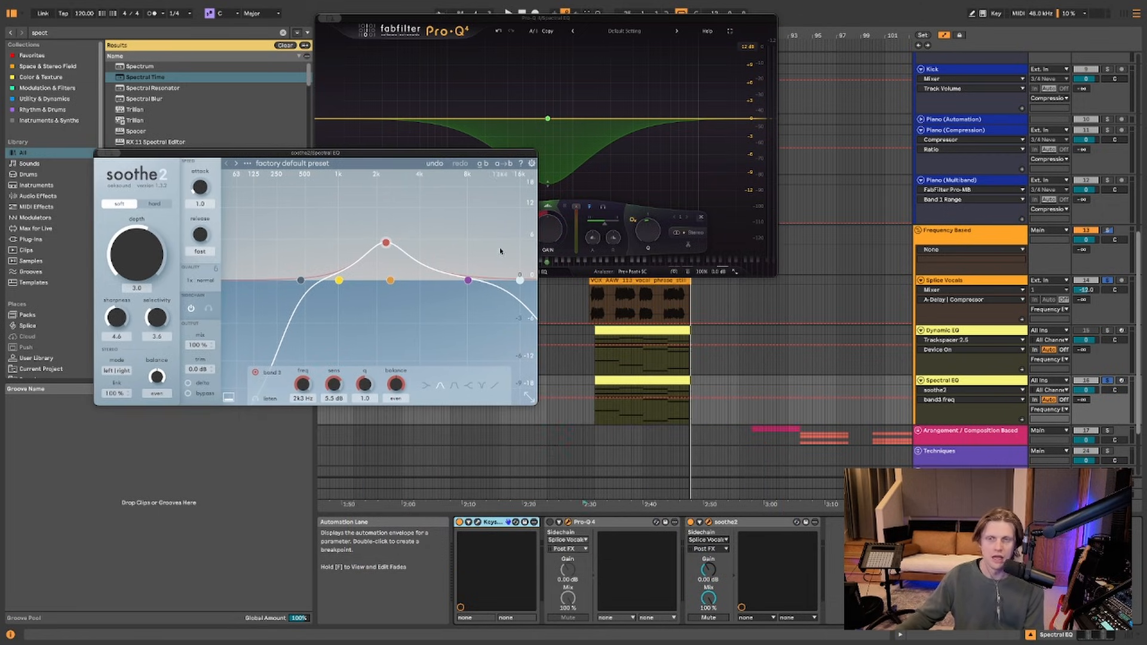
Play from Splice Vocals, raise soothe2 depth to 18, compare bypassed, then settle depth at 2.9
left_click(586, 299)
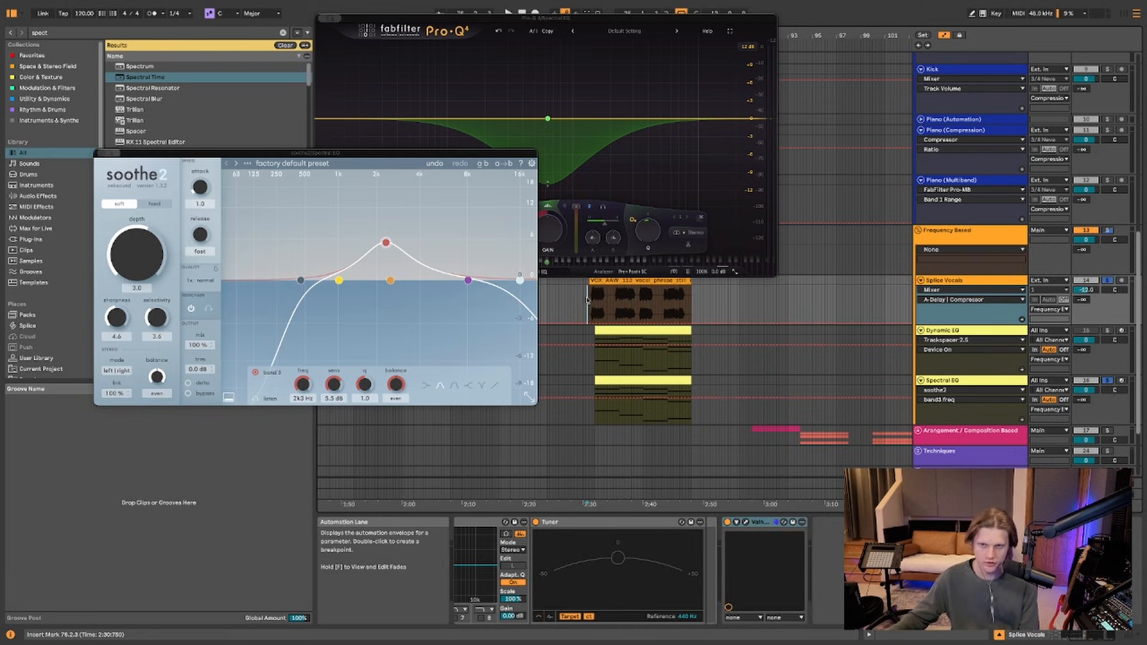
key("space")
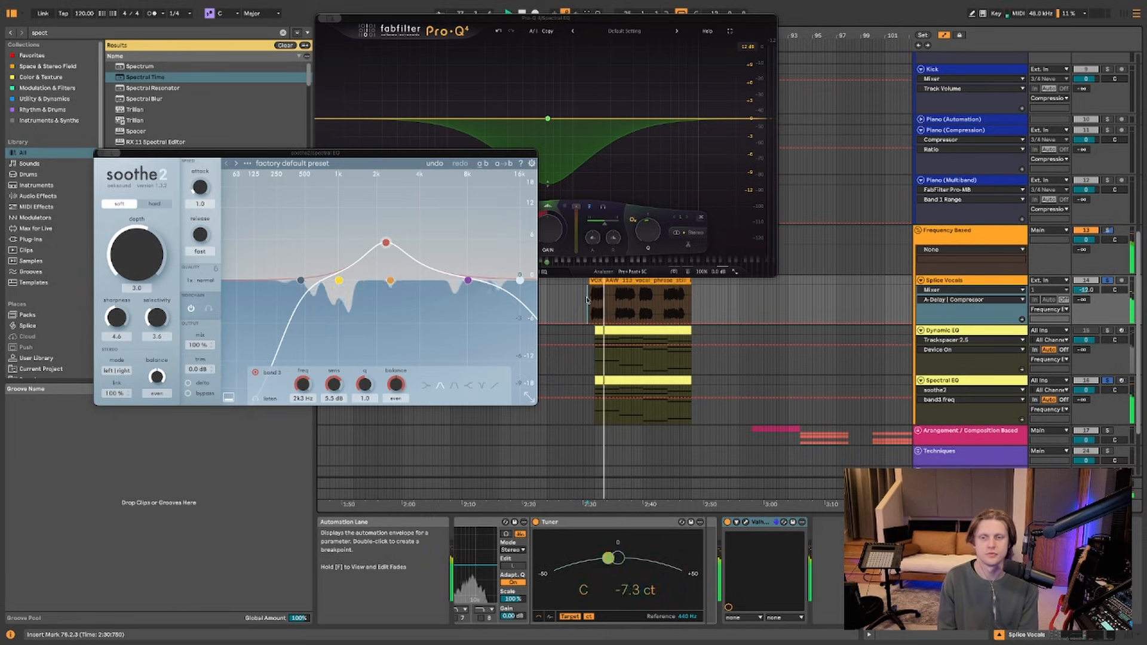
left_click(587, 380)
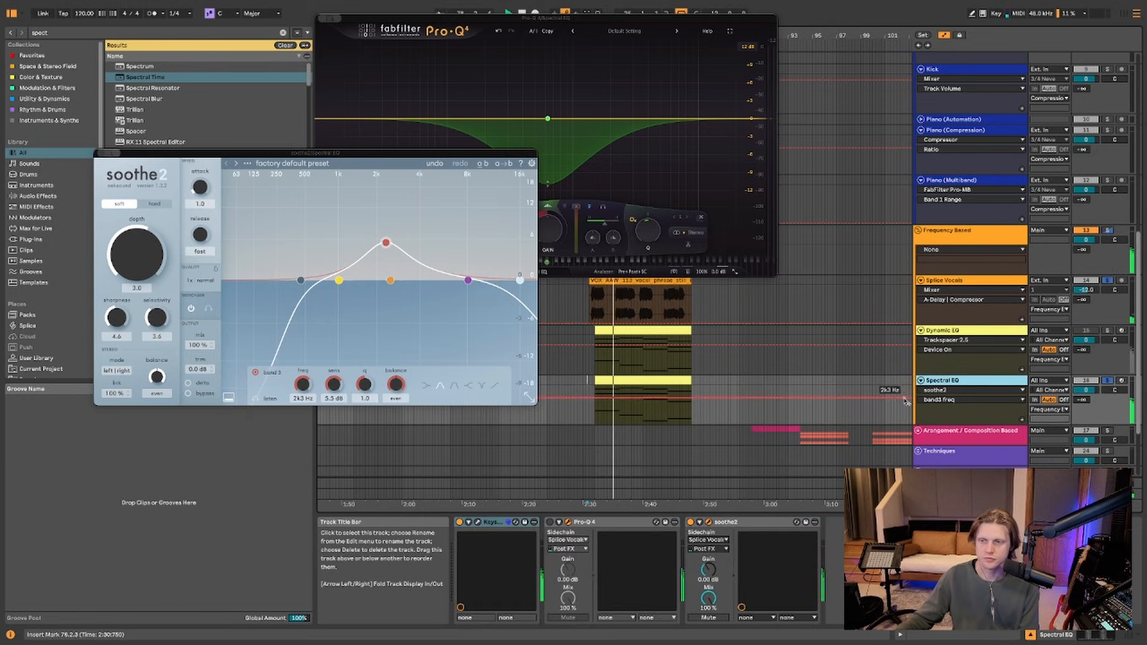
left_click(691, 523)
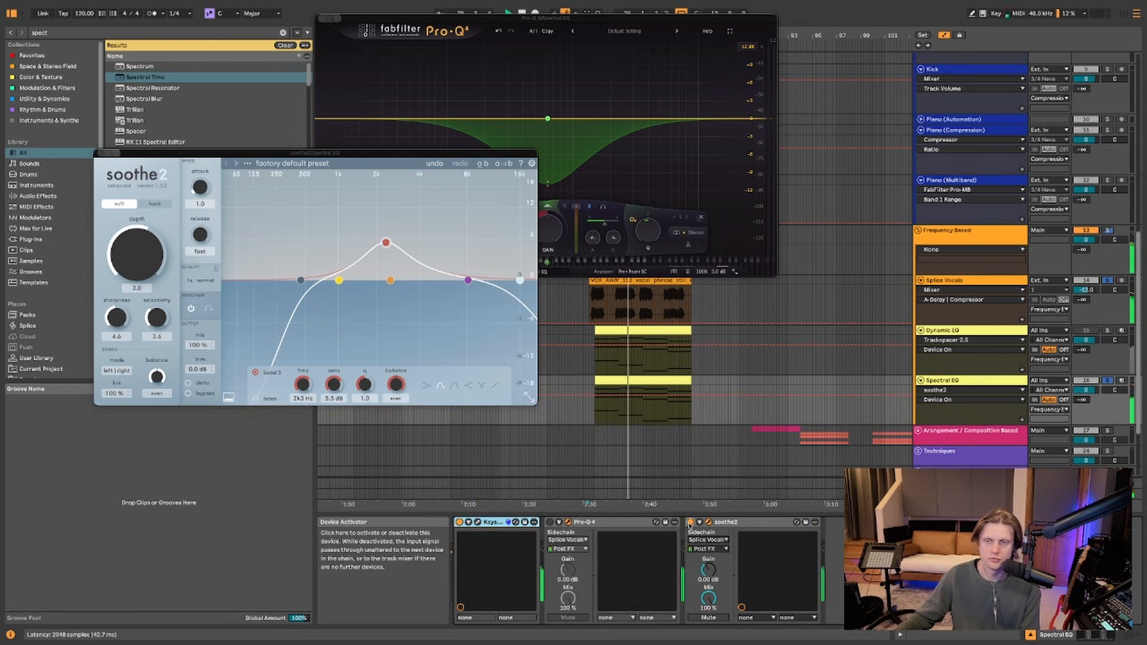
left_click_drag(146, 263, 202, 206)
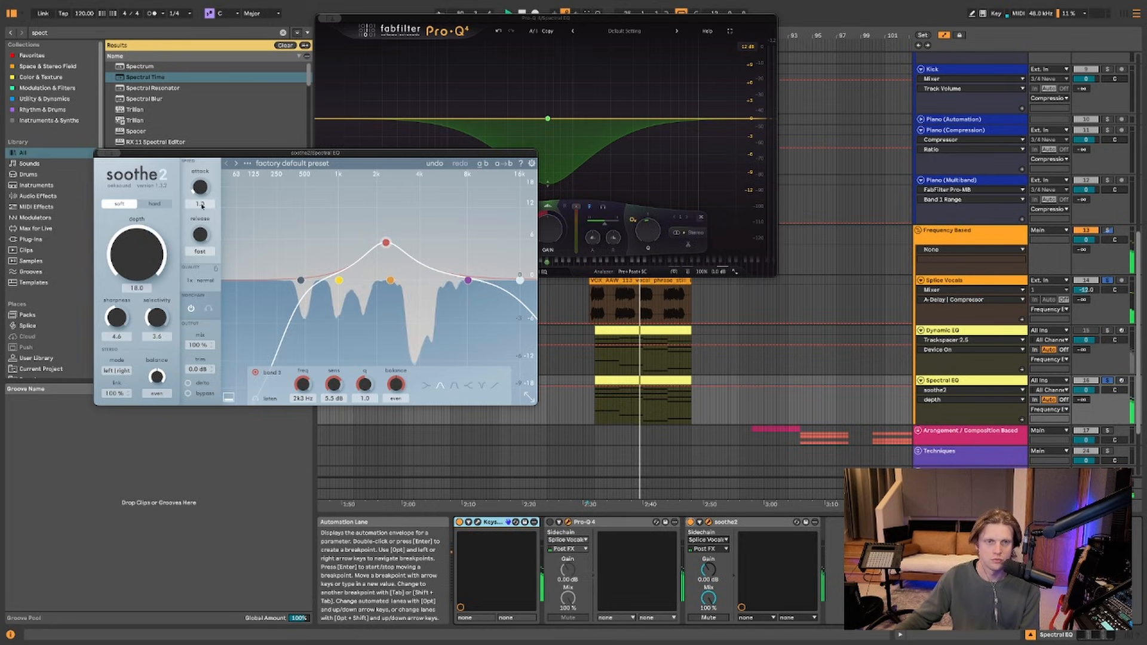
left_click(690, 523)
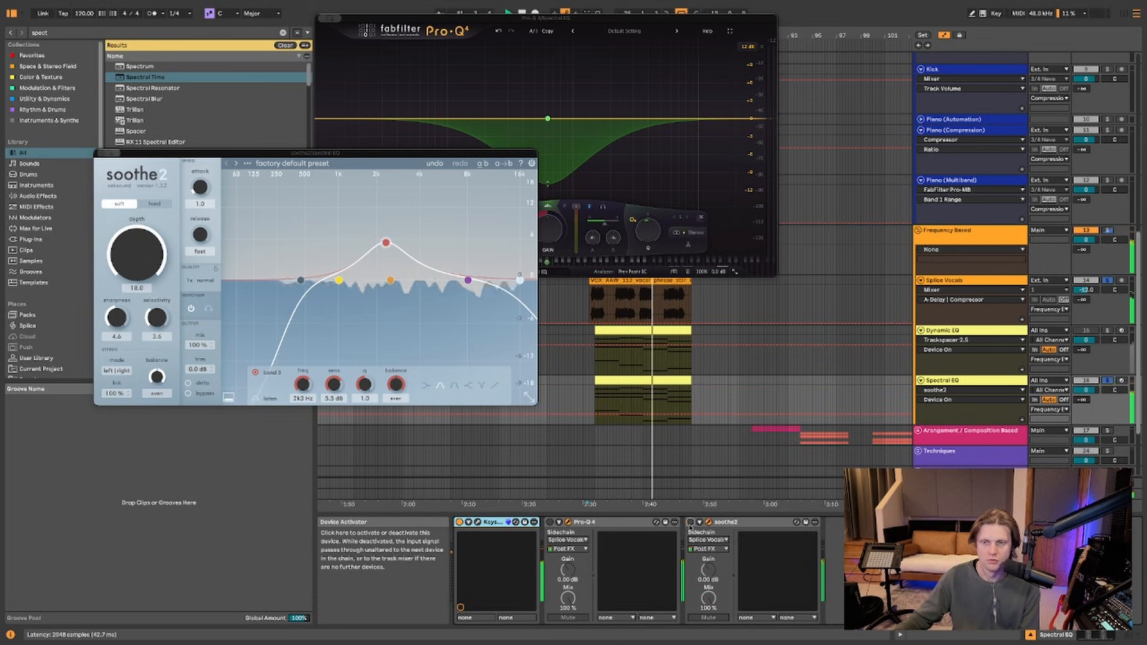
left_click(690, 523)
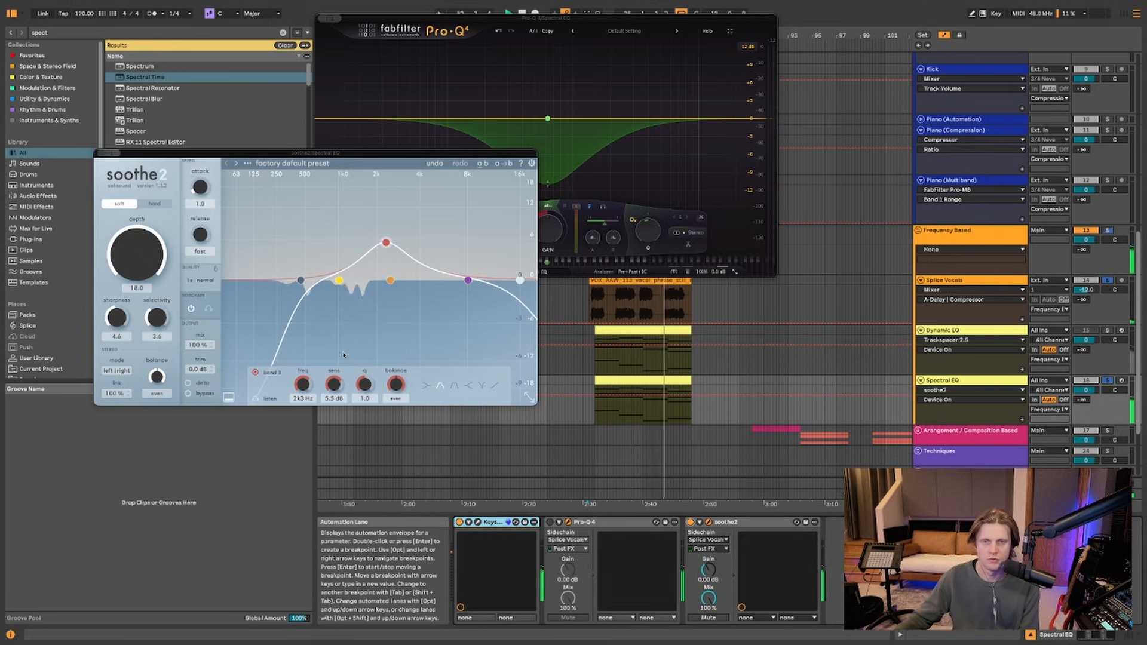
left_click_drag(141, 256, 141, 299)
left_click(690, 522)
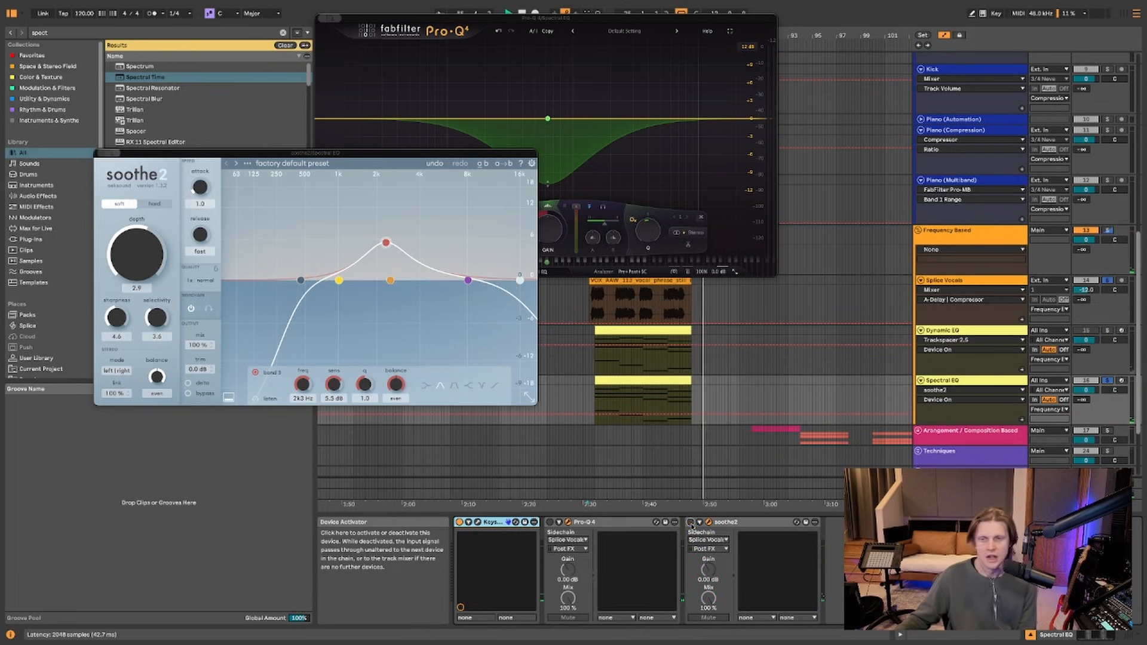